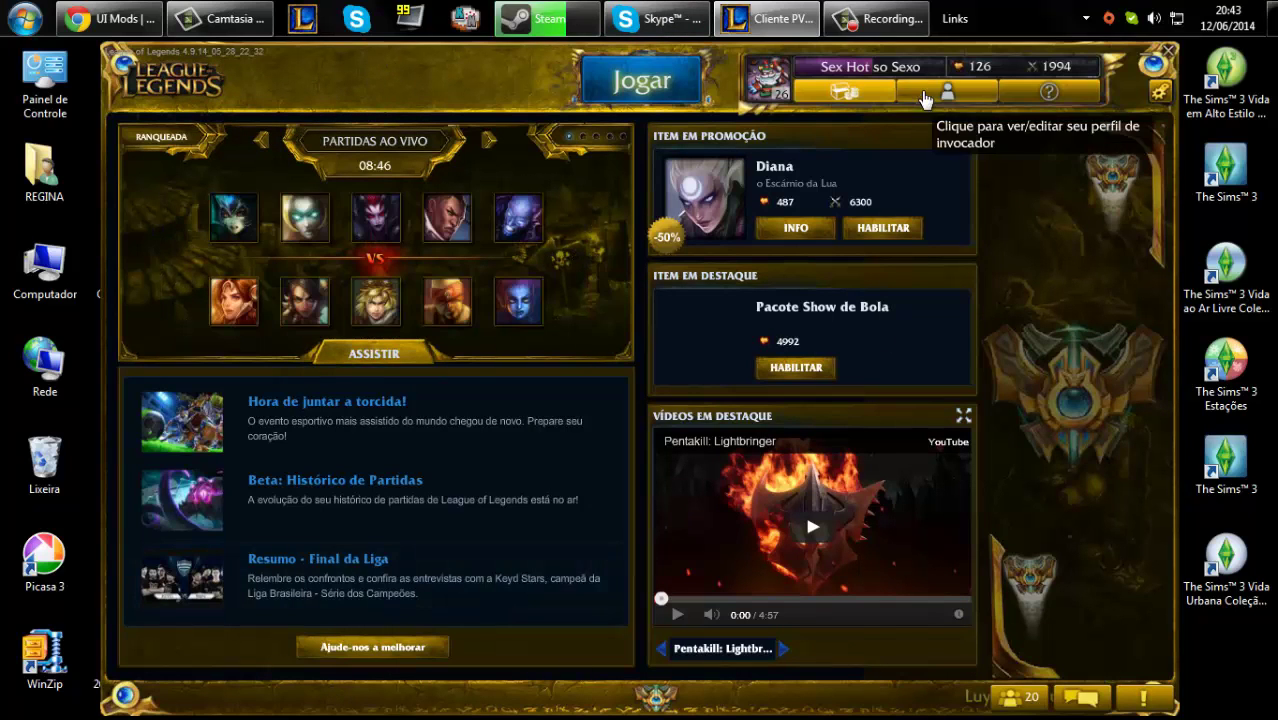
View the summoner profile page, return to the client's home page, and show the desktop.
{"action": "left_click", "coordinate": [947, 91]}
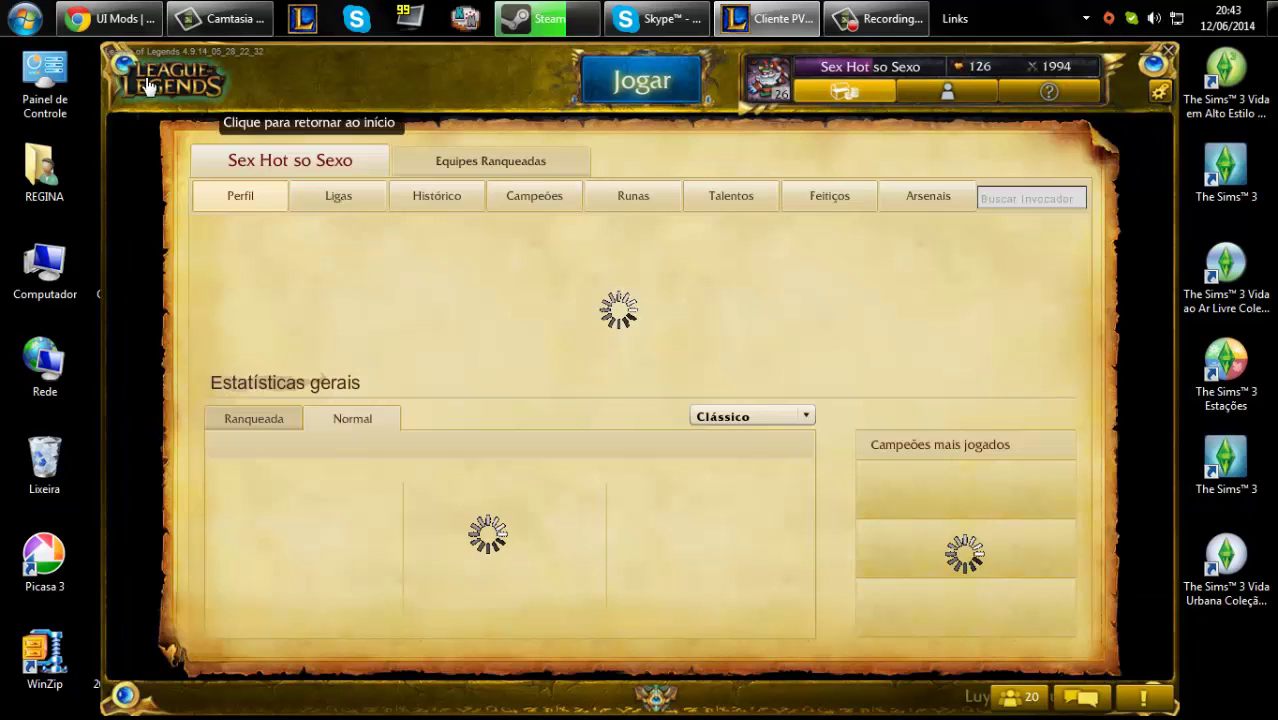
{"action": "left_click", "coordinate": [195, 95]}
{"action": "left_click", "coordinate": [1271, 18]}
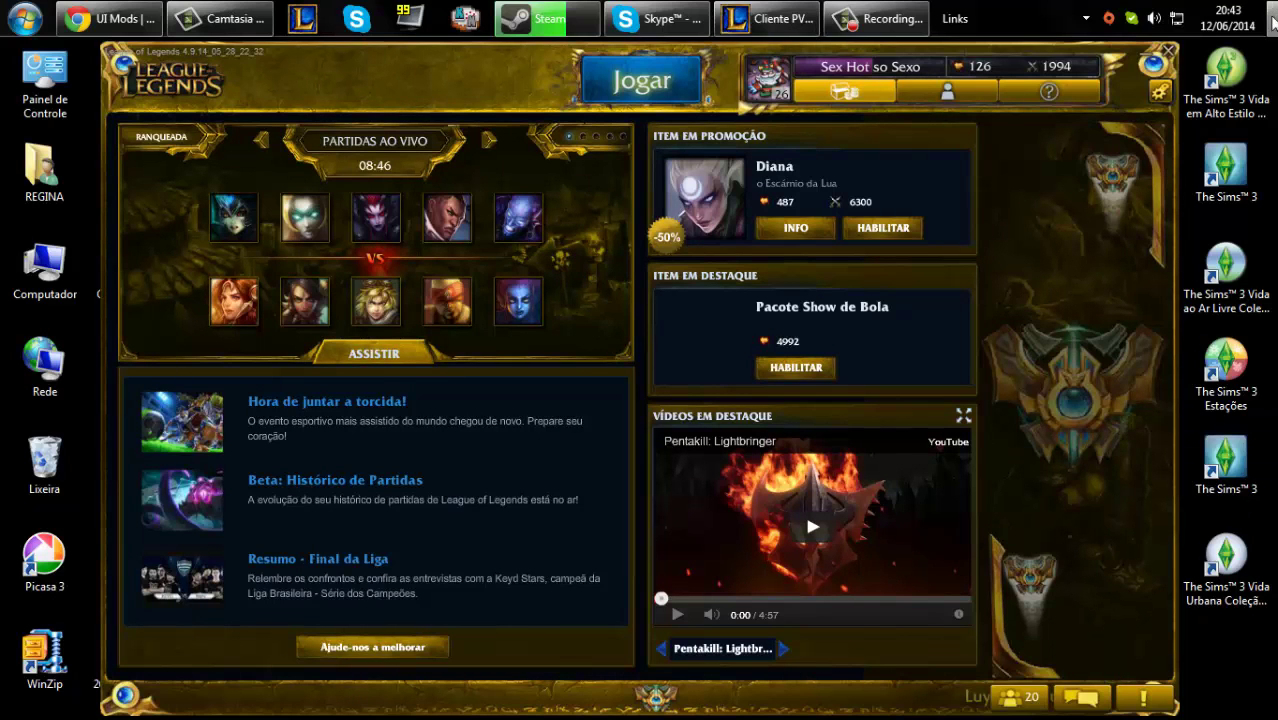
{"action": "left_click_drag", "start_coordinate": [896, 113], "coordinate": [440, 680]}
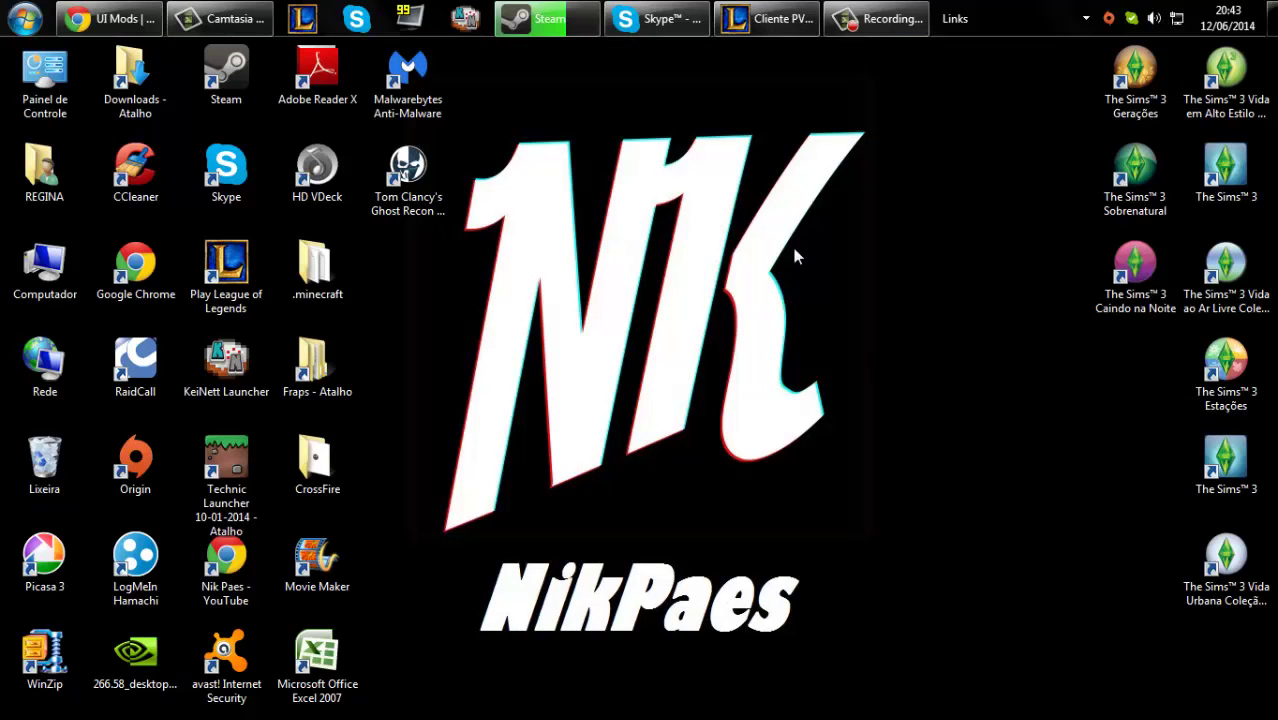
{"action": "left_click_drag", "start_coordinate": [880, 120], "coordinate": [447, 661]}
Switch to Chrome and preview the client mods in LeagueCraft's UI Mods results list.
{"action": "left_click", "coordinate": [108, 18]}
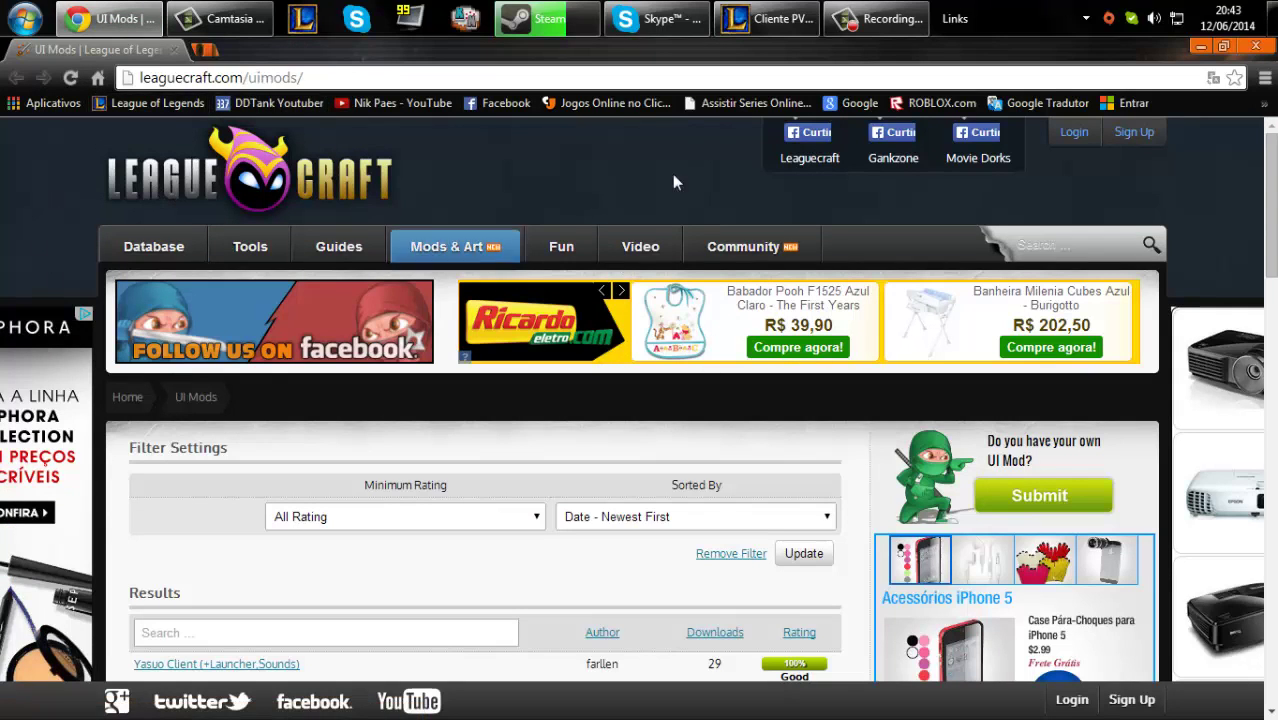
{"action": "scroll", "coordinate": [537, 272], "scroll_direction": "down", "scroll_amount": 1}
{"action": "scroll", "coordinate": [480, 158], "scroll_direction": "up", "scroll_amount": 1}
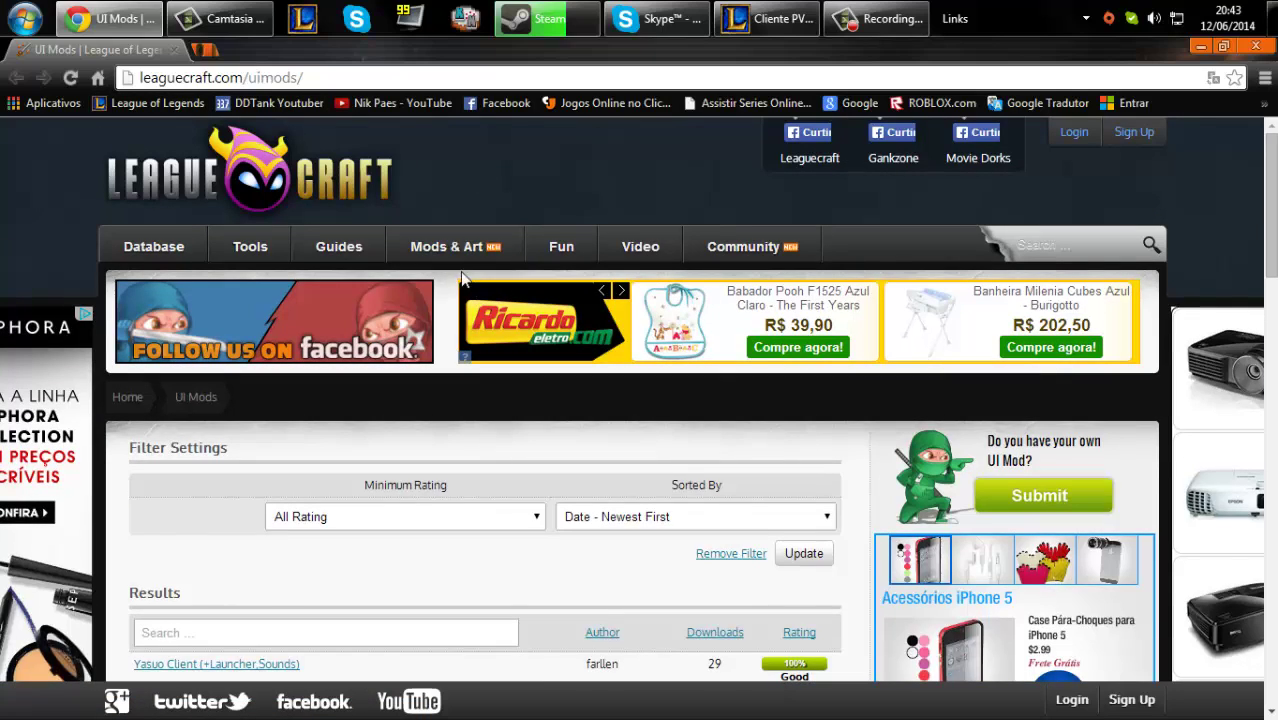
{"action": "mouse_move", "coordinate": [468, 256]}
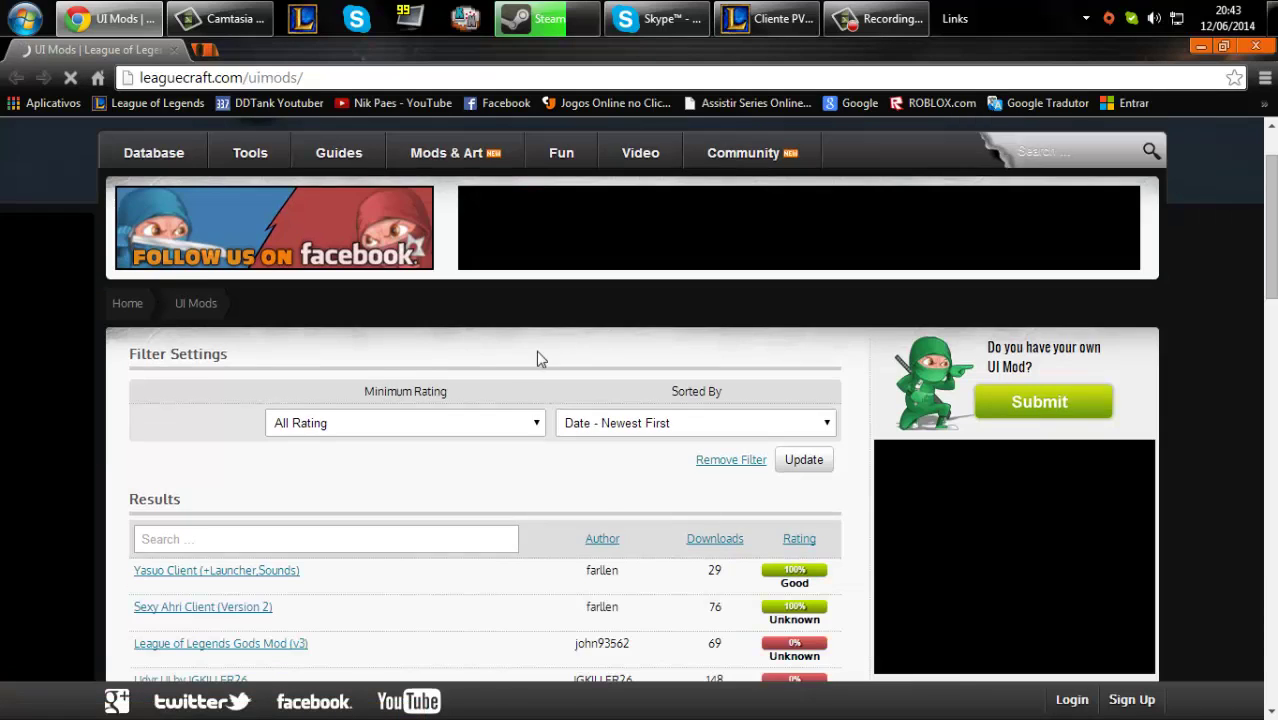
{"action": "scroll", "coordinate": [456, 447], "scroll_direction": "down", "scroll_amount": 4}
{"action": "mouse_move", "coordinate": [242, 305]}
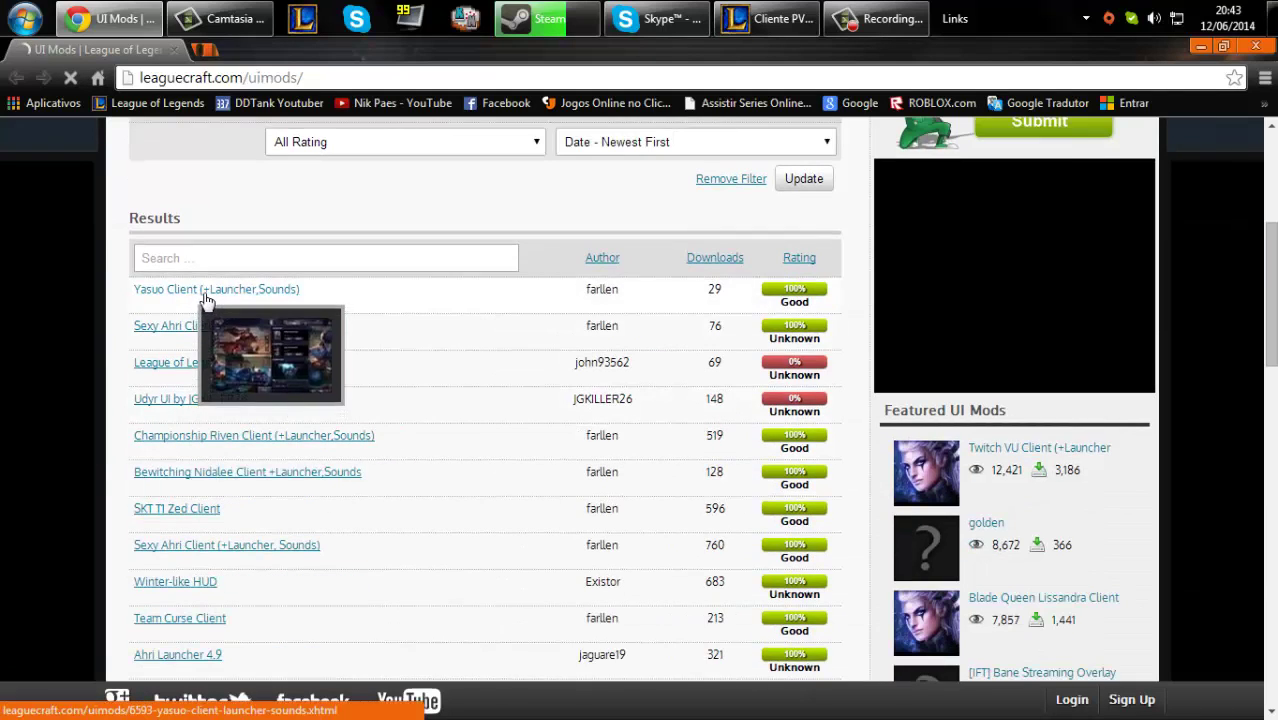
{"action": "mouse_move", "coordinate": [201, 333]}
{"action": "mouse_move", "coordinate": [200, 365]}
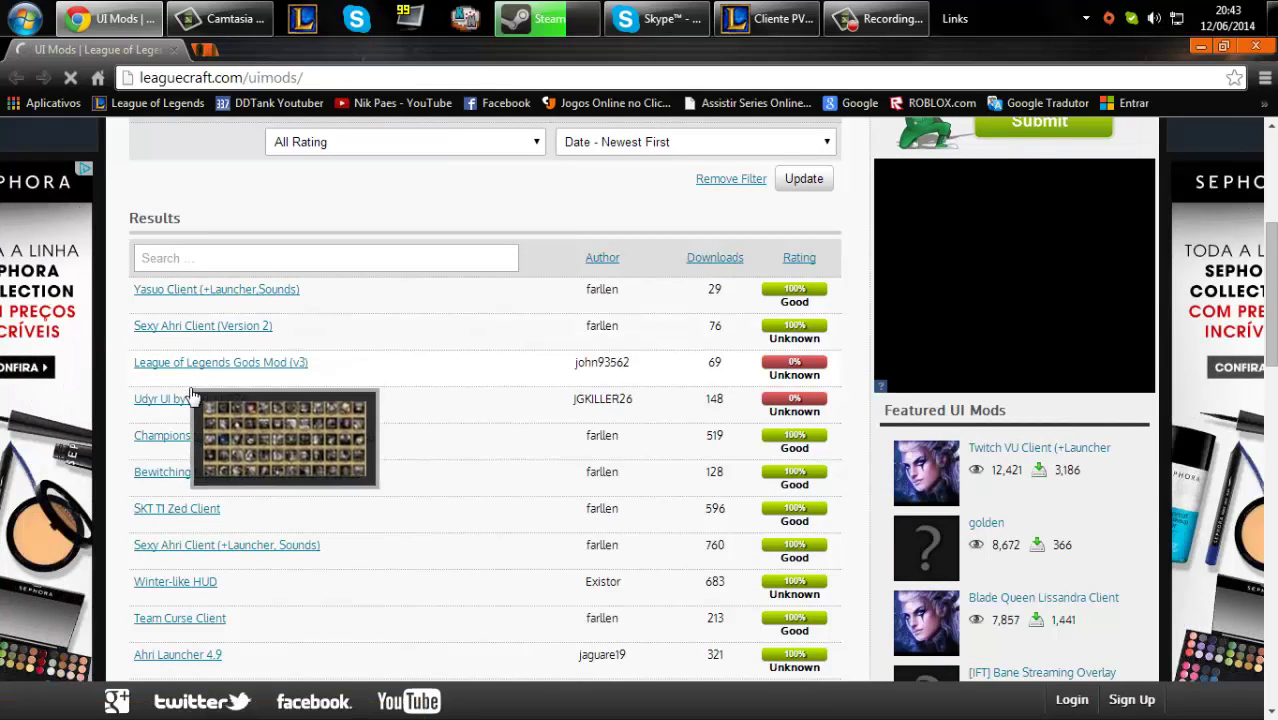
{"action": "mouse_move", "coordinate": [181, 485]}
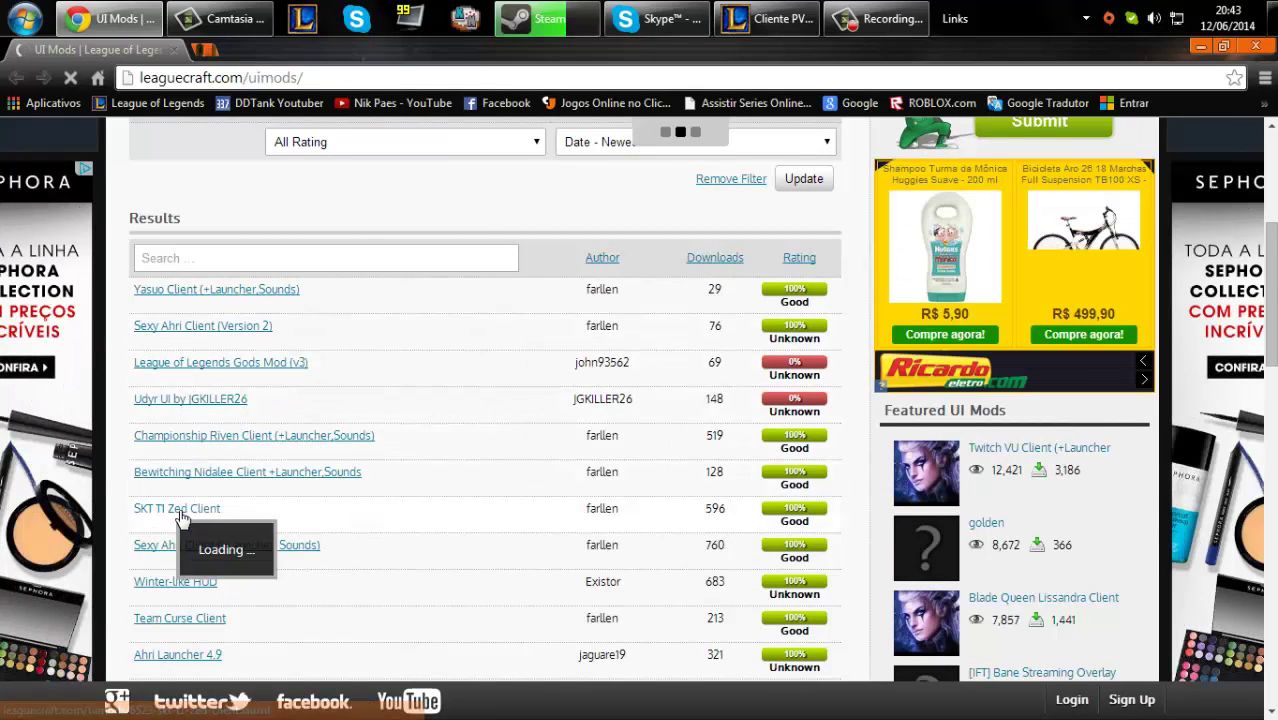
{"action": "mouse_move", "coordinate": [186, 517]}
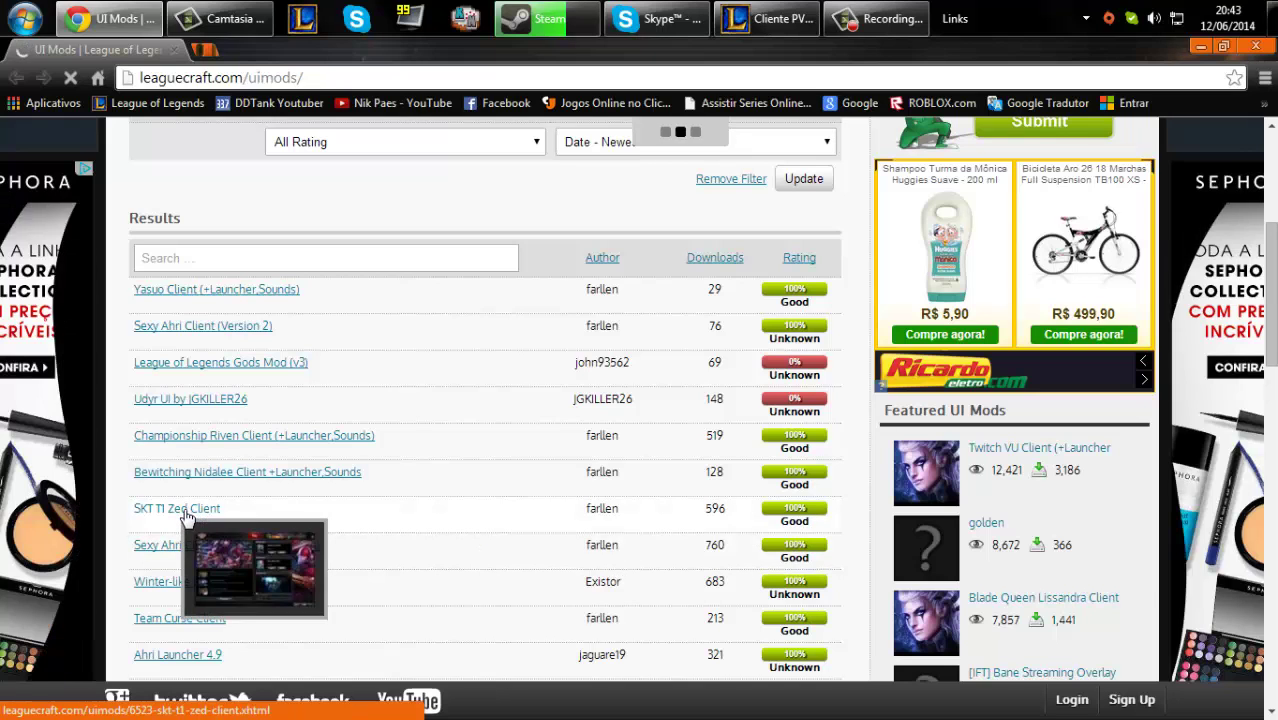
Open the SKT T1 Zed Client mod page in a new browser tab and switch to it.
{"action": "right_click", "coordinate": [186, 517]}
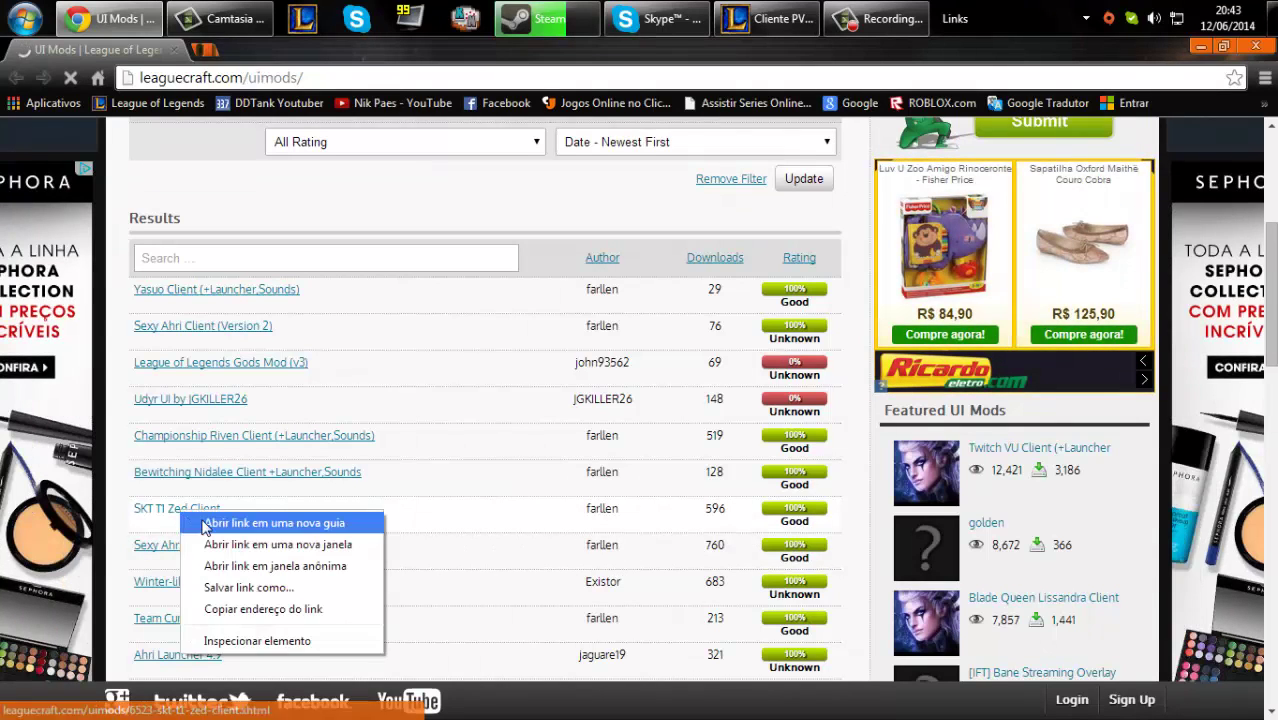
{"action": "left_click", "coordinate": [230, 524]}
{"action": "left_click", "coordinate": [282, 60]}
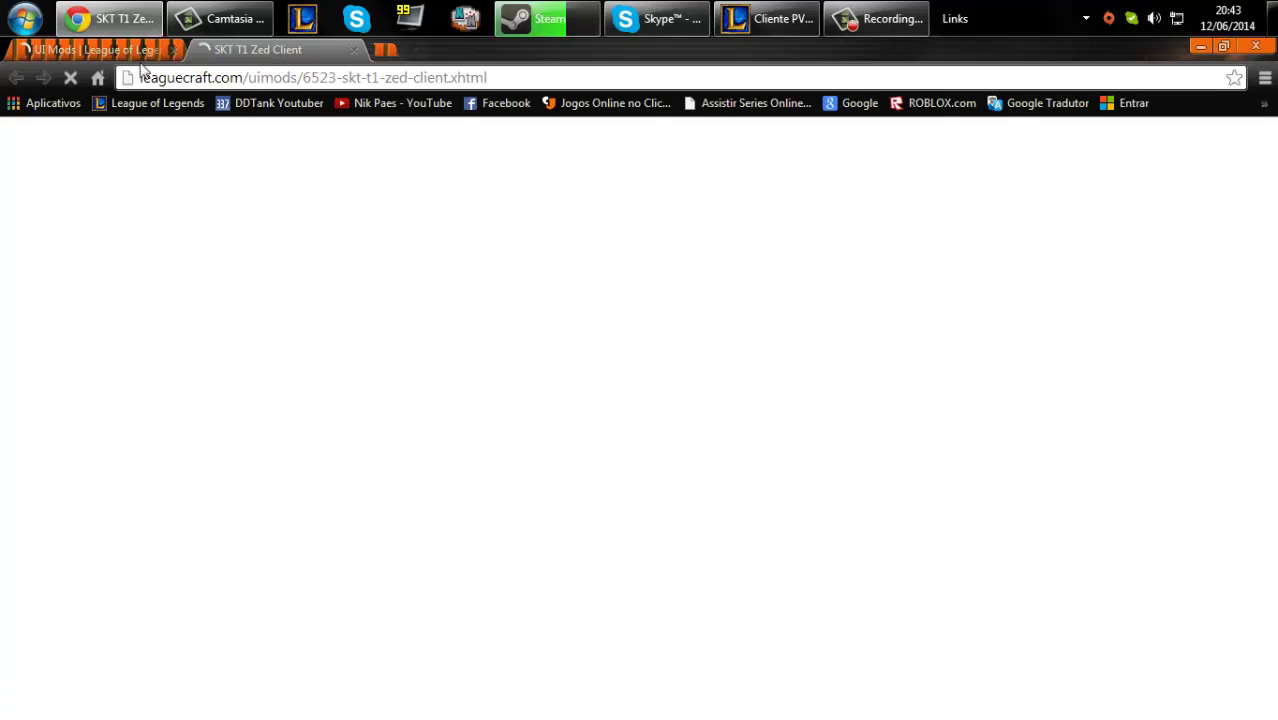
{"action": "left_click", "coordinate": [120, 52]}
{"action": "left_click", "coordinate": [249, 52]}
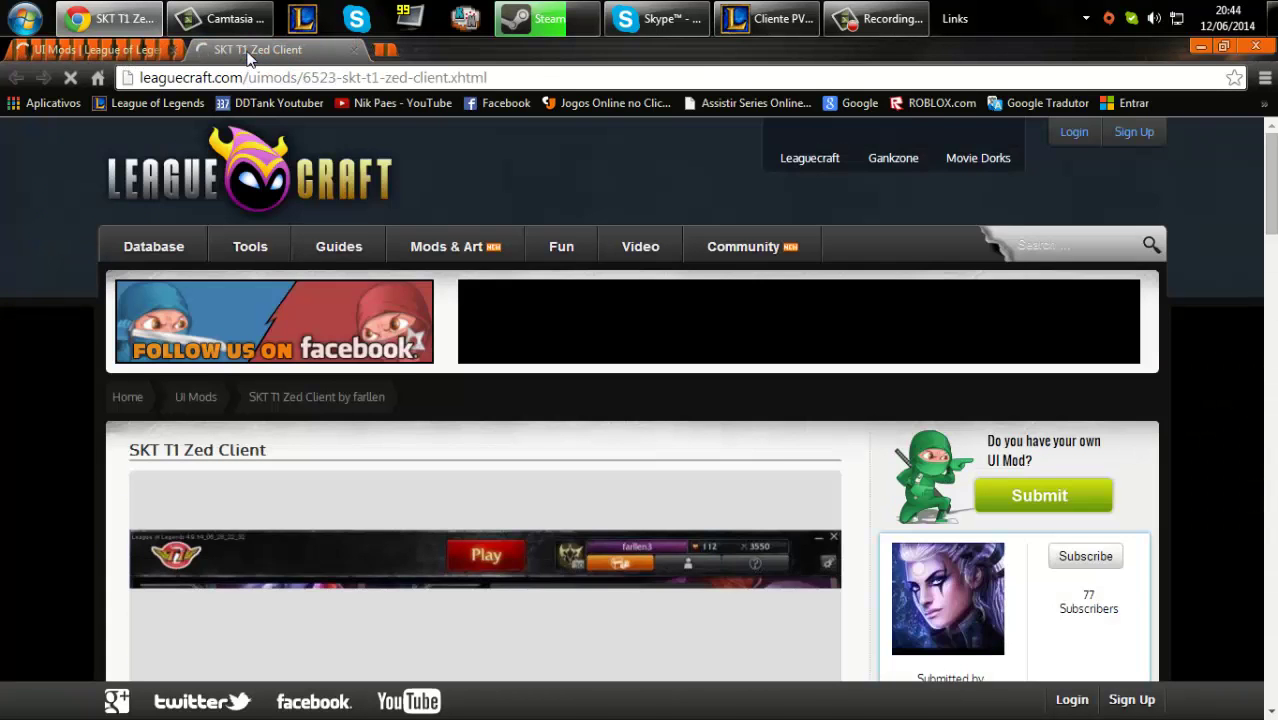
Decline the page translation and download the SKT T1 Zed Client mod.
{"action": "scroll", "coordinate": [395, 178], "scroll_direction": "down", "scroll_amount": 2}
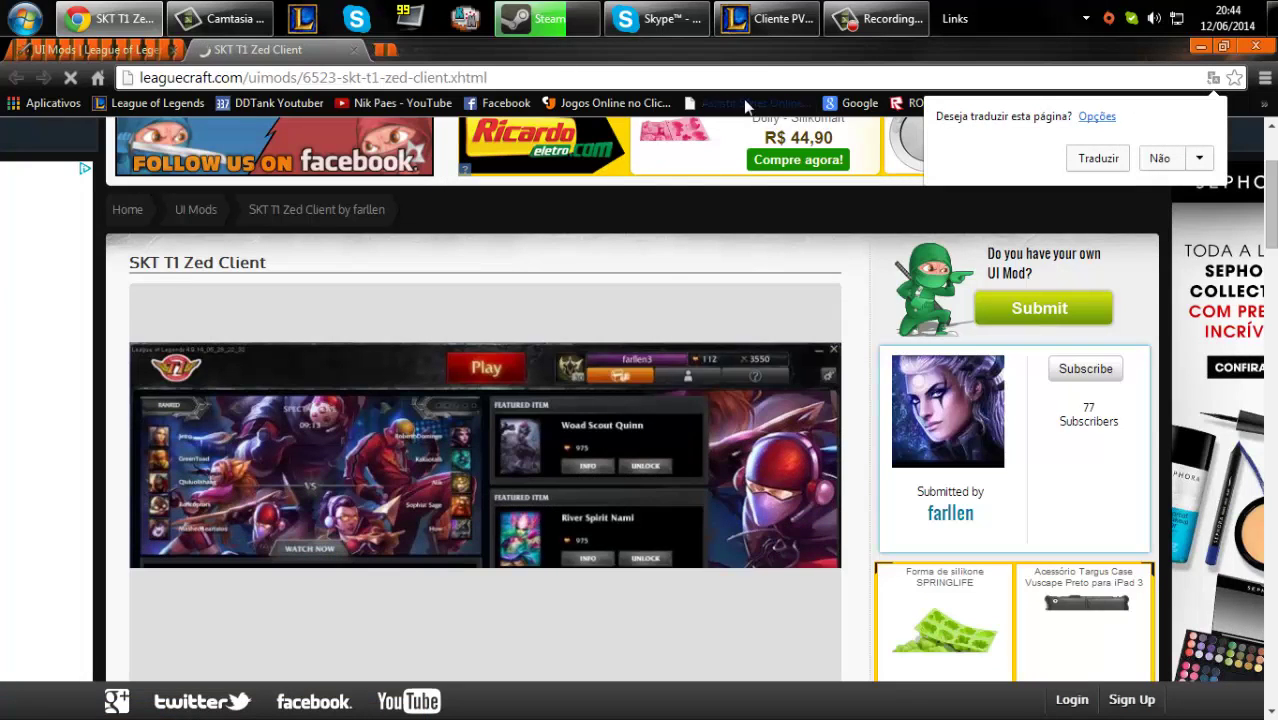
{"action": "left_click", "coordinate": [1160, 164]}
{"action": "scroll", "coordinate": [696, 301], "scroll_direction": "down", "scroll_amount": 1}
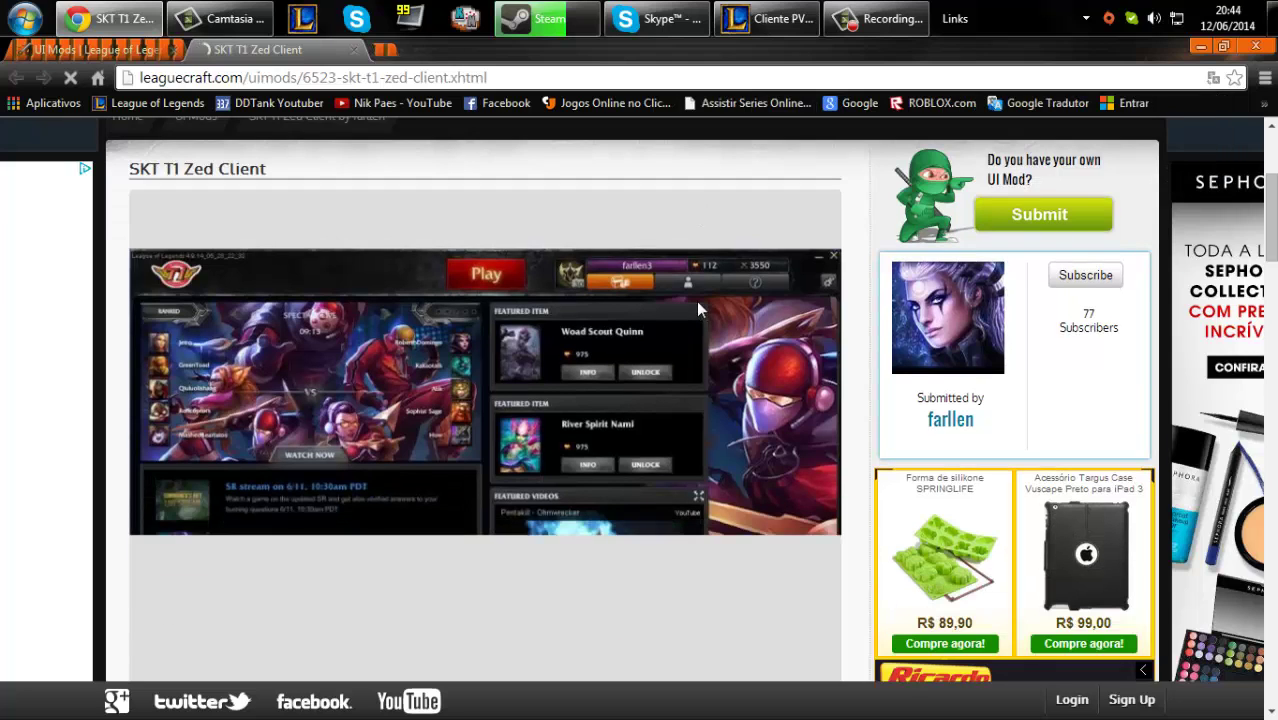
{"action": "scroll", "coordinate": [691, 306], "scroll_direction": "down", "scroll_amount": 3}
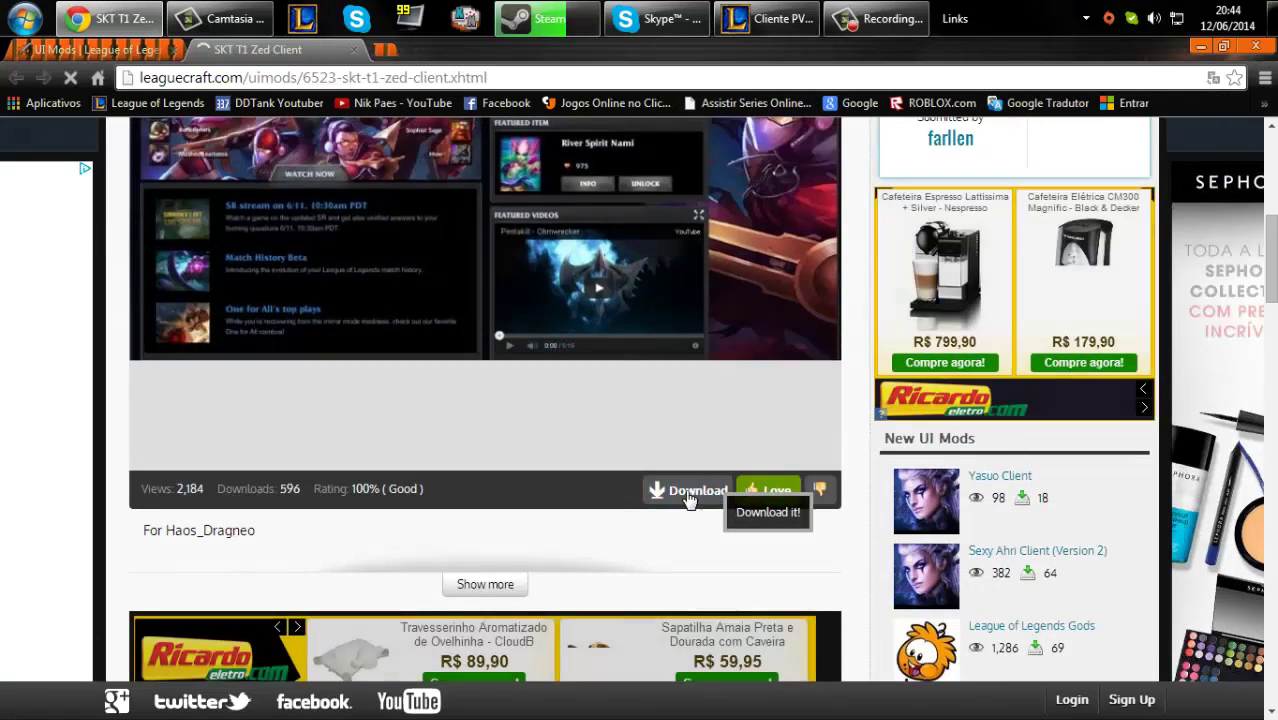
{"action": "left_click", "coordinate": [700, 495]}
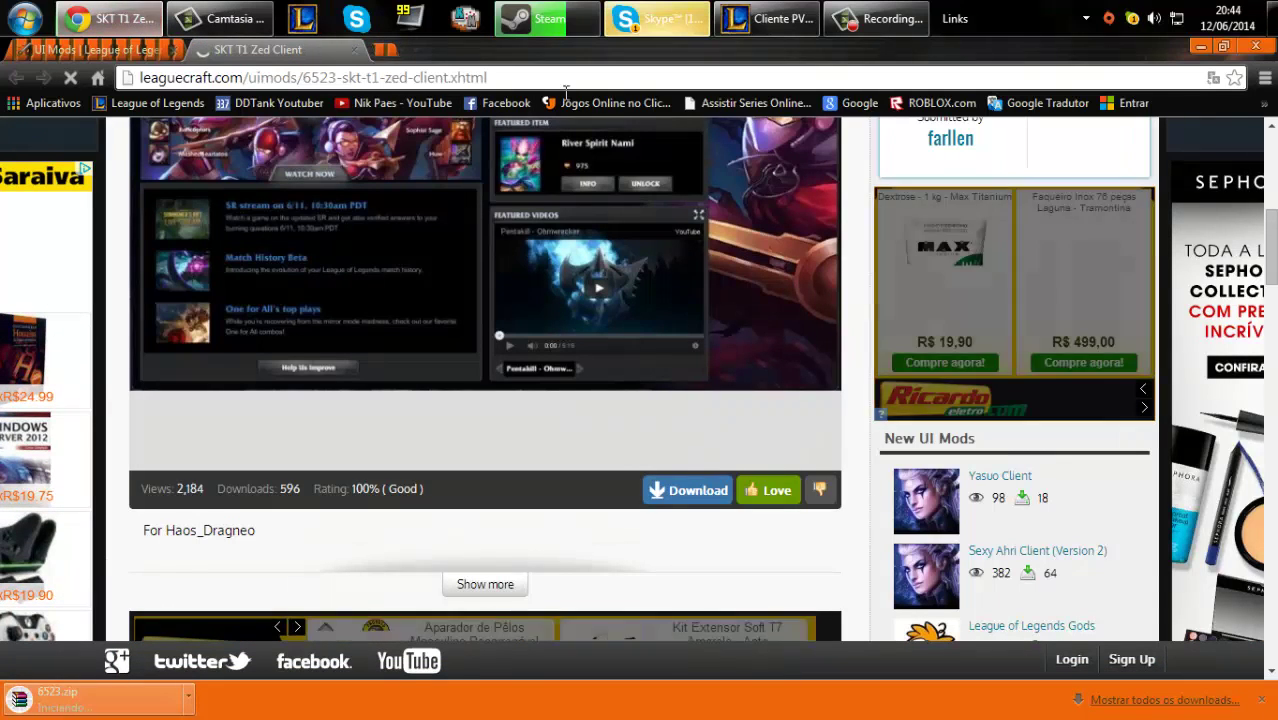
{"action": "left_click", "coordinate": [220, 18]}
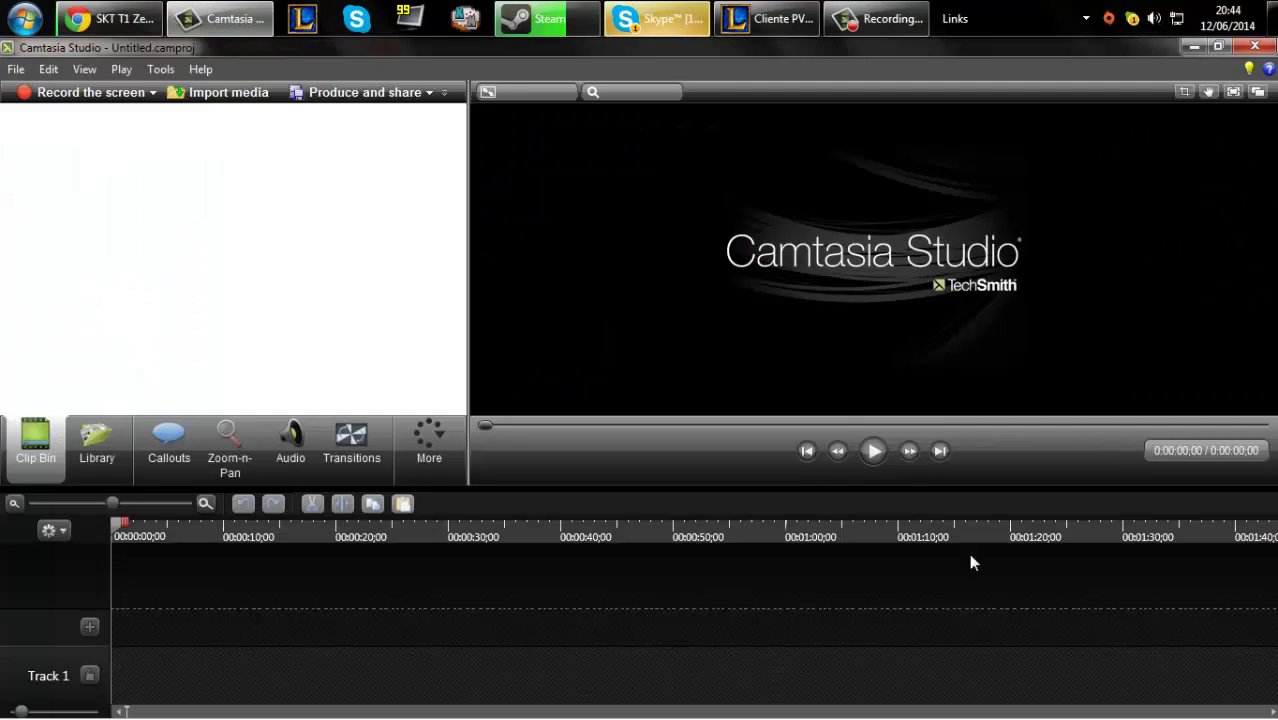
{"action": "left_click", "coordinate": [110, 18]}
{"action": "right_click", "coordinate": [875, 18]}
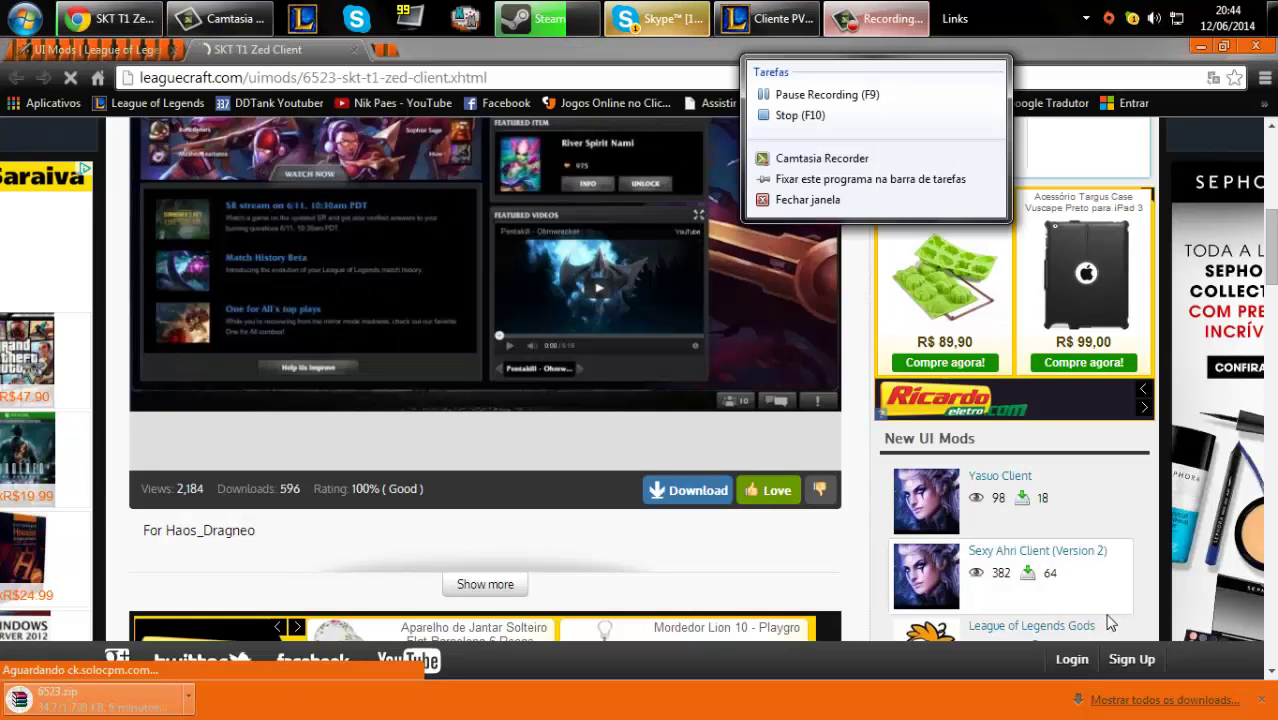
{"action": "left_click", "coordinate": [853, 27]}
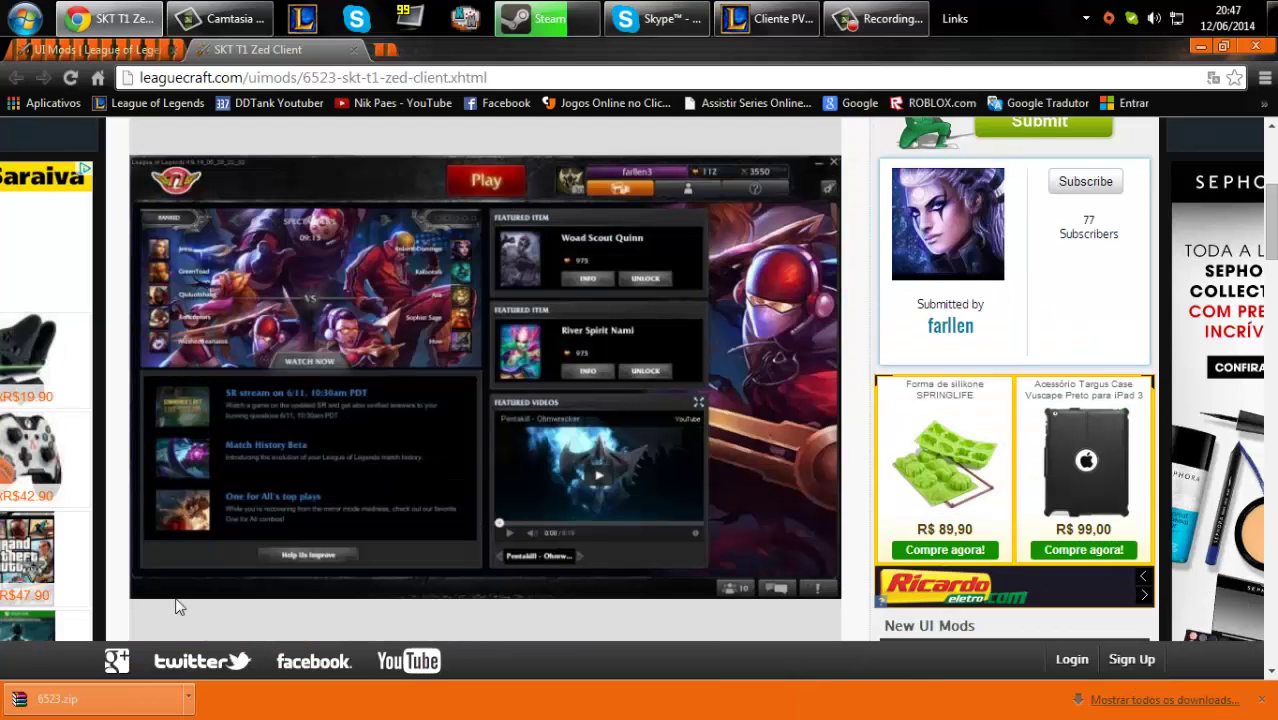
Show the downloaded 6523 archive in its folder, move it to the desktop, and extract its files there.
{"action": "right_click", "coordinate": [80, 700]}
{"action": "left_click", "coordinate": [178, 655]}
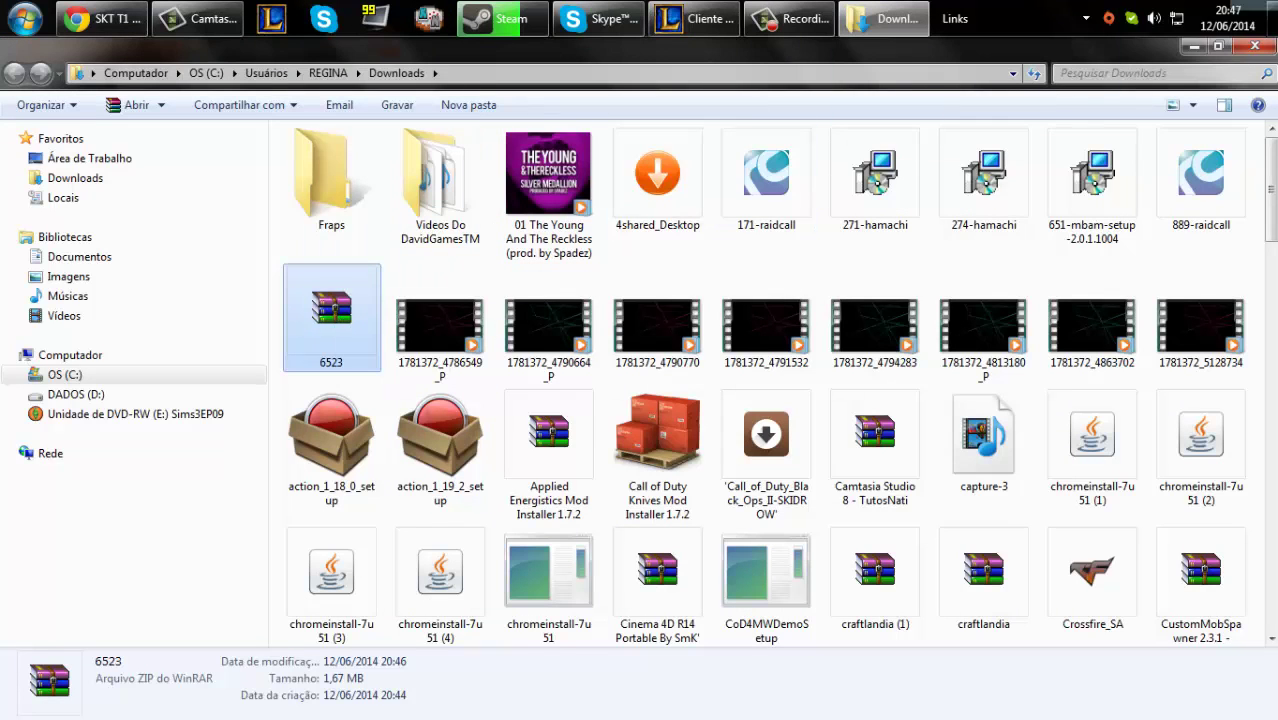
{"action": "left_click_drag", "start_coordinate": [331, 310], "coordinate": [689, 435]}
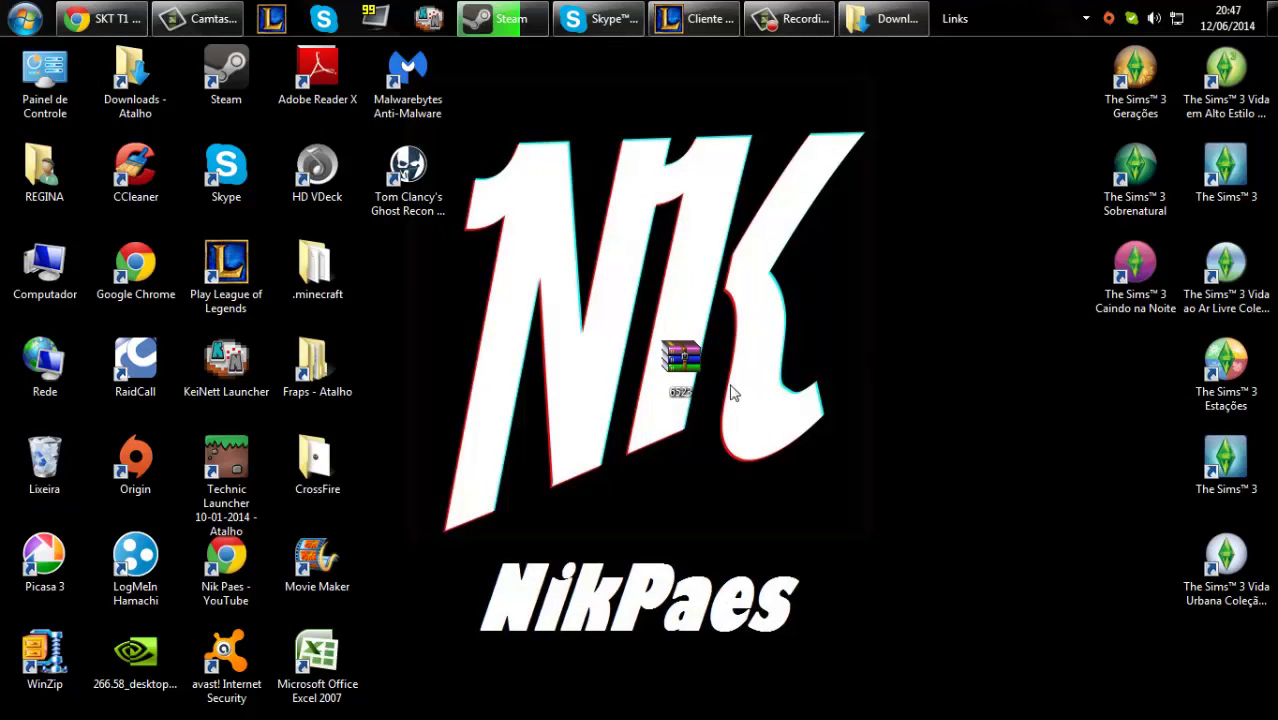
{"action": "right_click", "coordinate": [688, 368]}
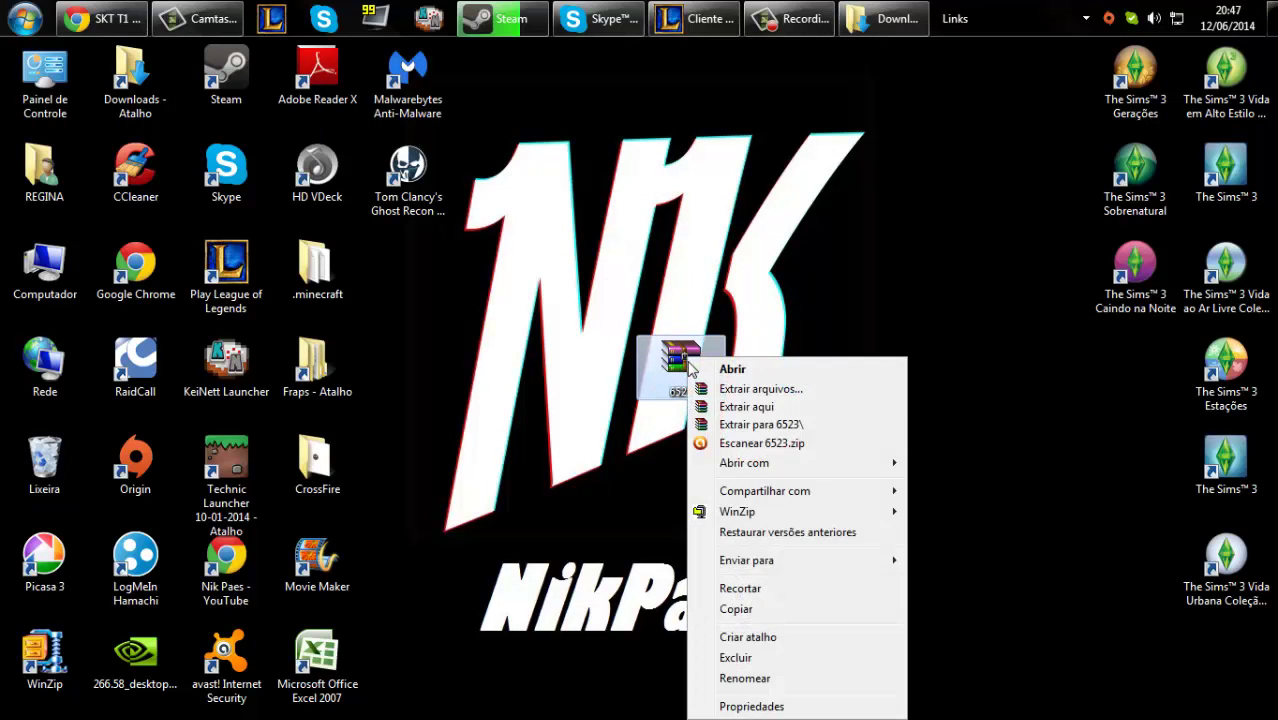
{"action": "left_click", "coordinate": [740, 408]}
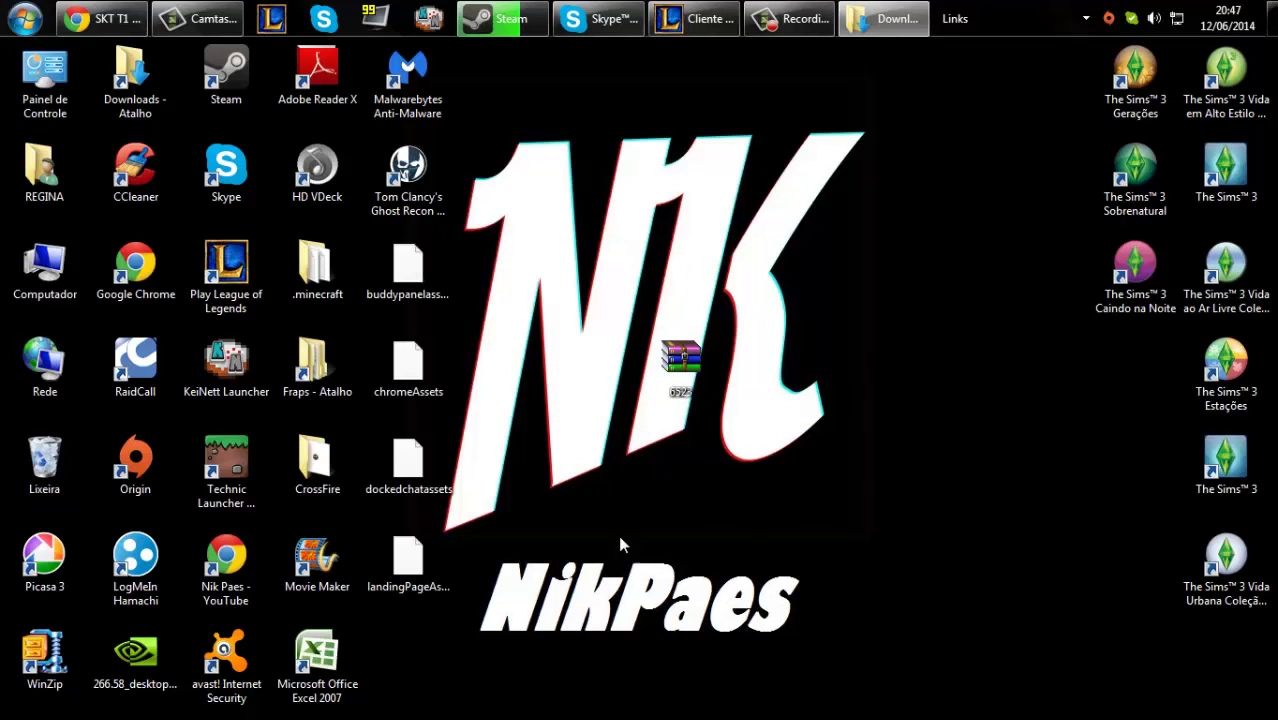
{"action": "left_click_drag", "start_coordinate": [508, 246], "coordinate": [377, 640]}
{"action": "left_click_drag", "start_coordinate": [570, 252], "coordinate": [420, 600]}
{"action": "left_click", "coordinate": [756, 150]}
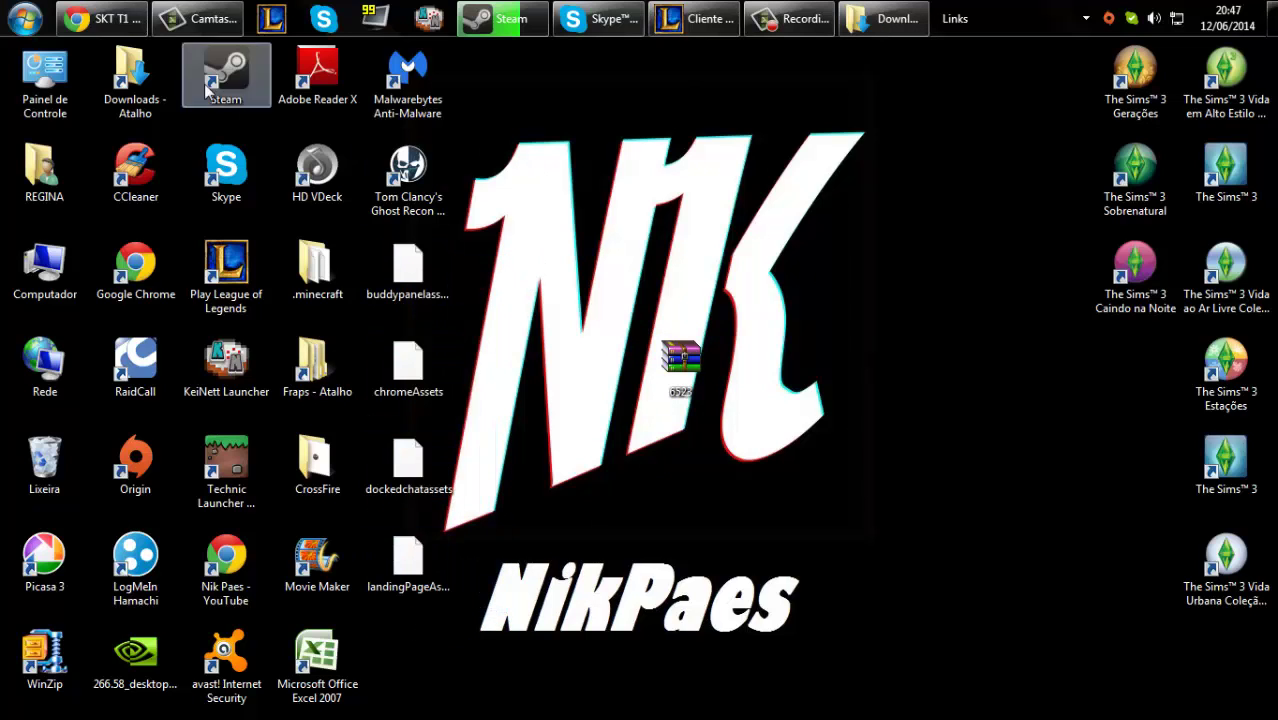
Browse in Windows Explorer to the League Of Legends folder on the DADOS (D:) drive.
{"action": "left_click", "coordinate": [24, 18]}
{"action": "left_click", "coordinate": [289, 156]}
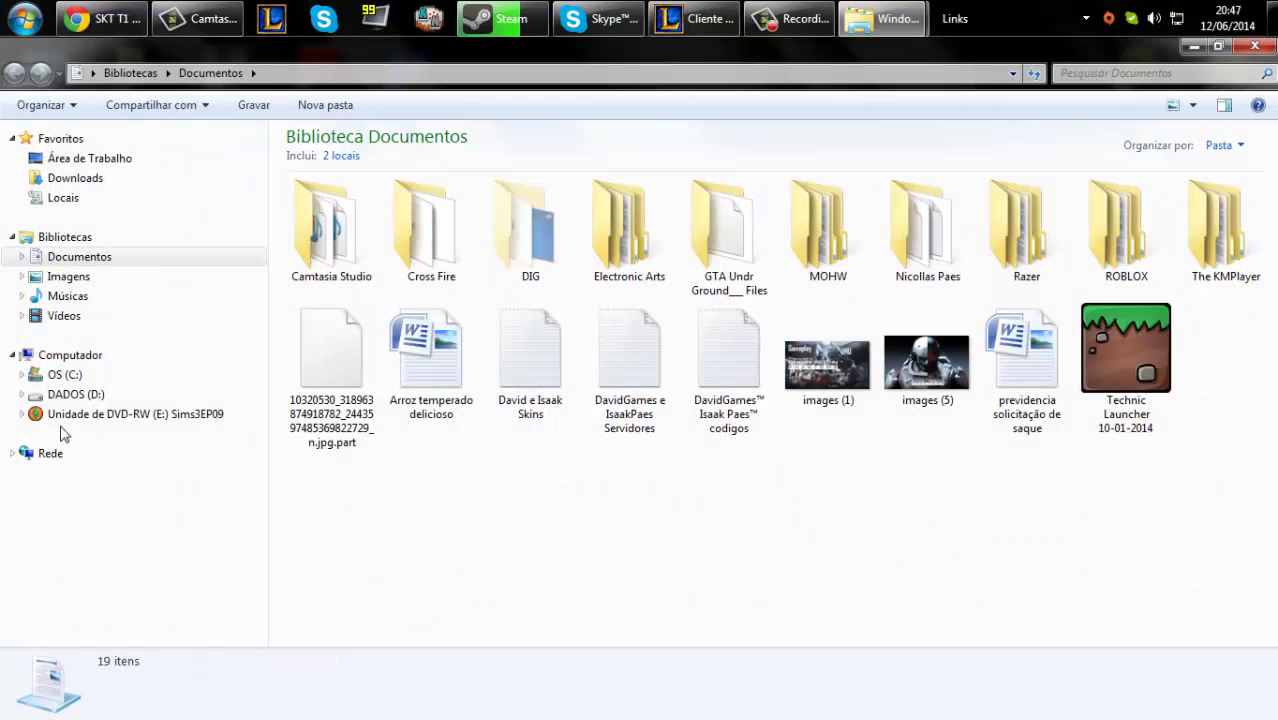
{"action": "left_click", "coordinate": [76, 396]}
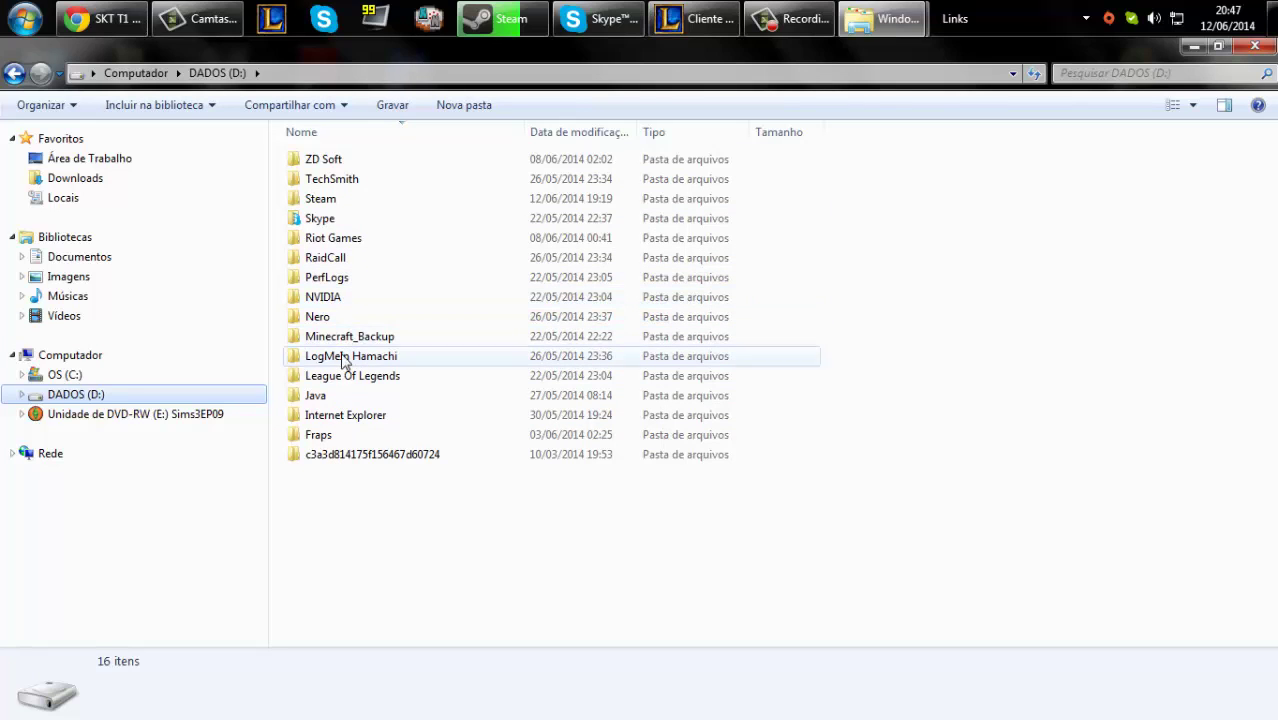
{"action": "double_click", "coordinate": [341, 384]}
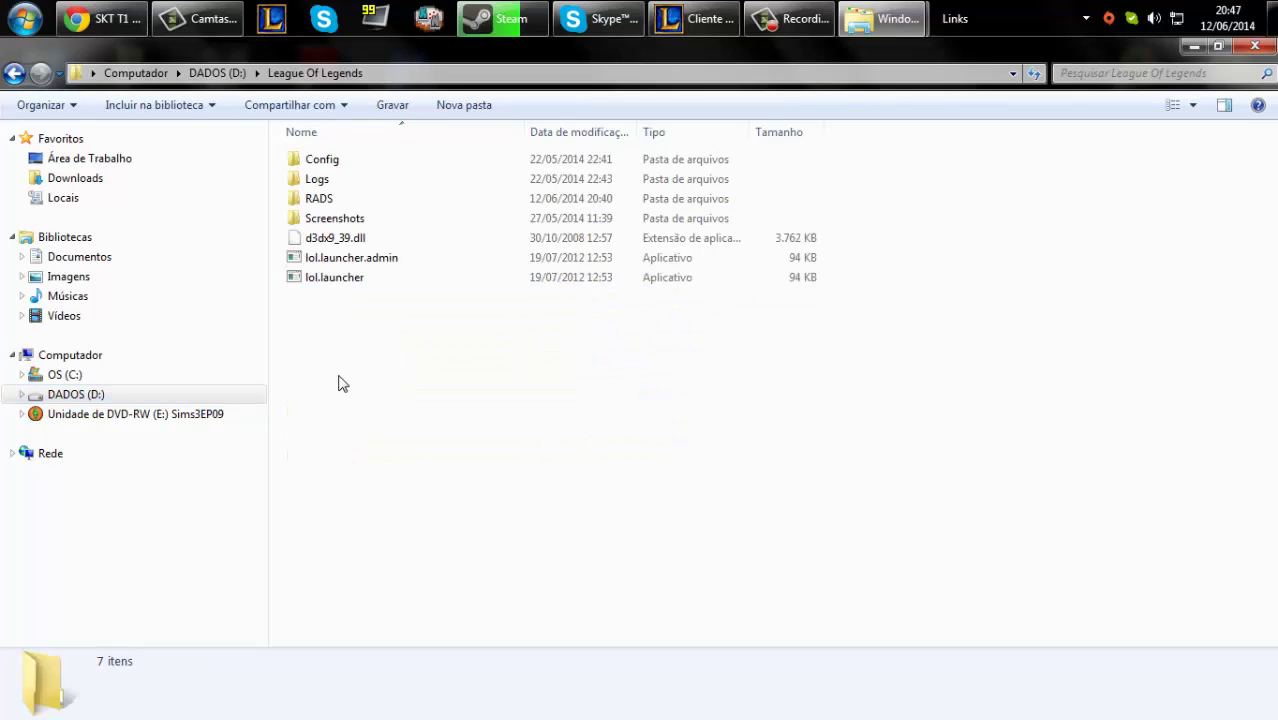
Go from the League Of Legends folder into RADS, projects, lol_air_client, releases.
{"action": "double_click", "coordinate": [316, 203]}
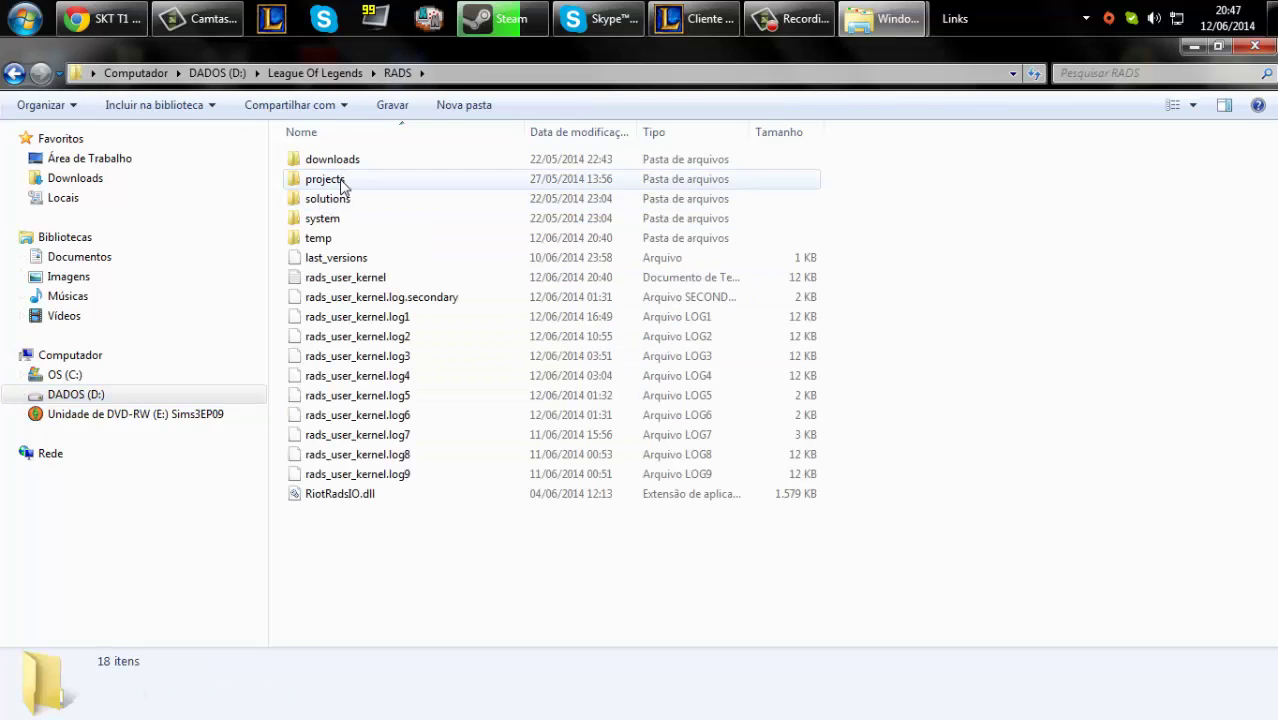
{"action": "double_click", "coordinate": [340, 186]}
{"action": "double_click", "coordinate": [338, 162]}
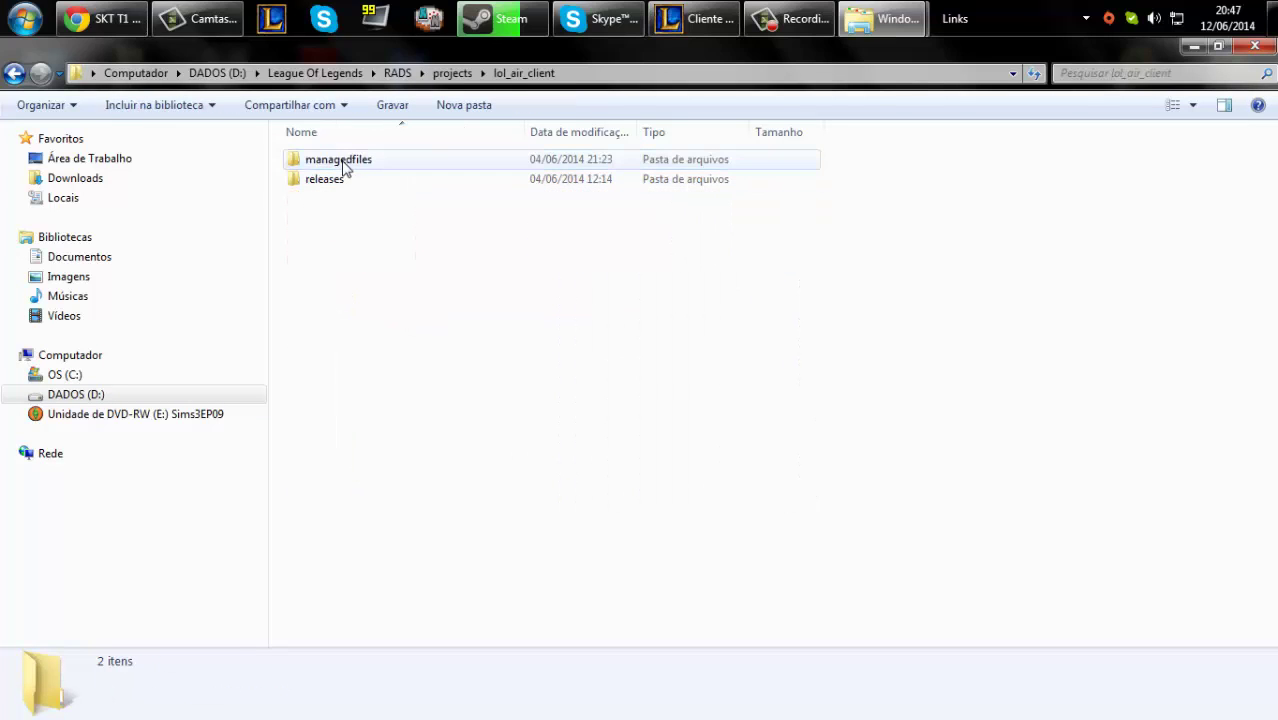
{"action": "double_click", "coordinate": [346, 186]}
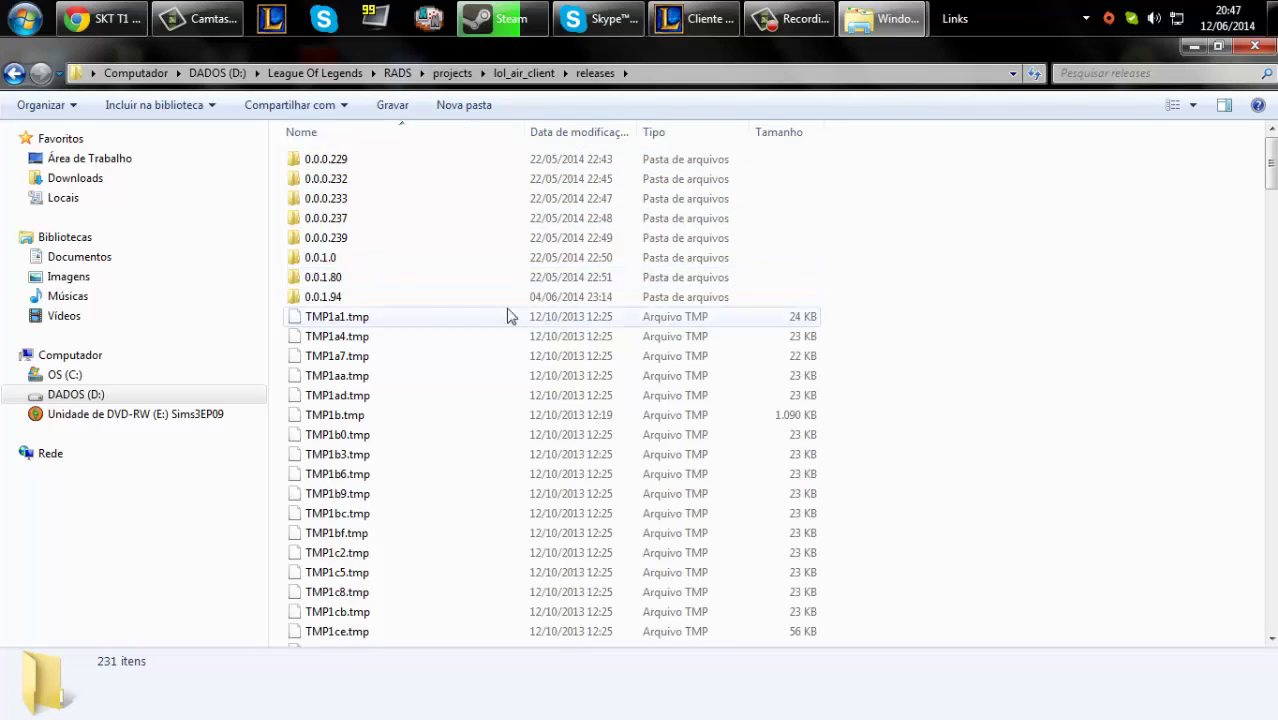
Open the 0.0.1.94 release and go into its deploy, mod, lp folder.
{"action": "double_click", "coordinate": [322, 298]}
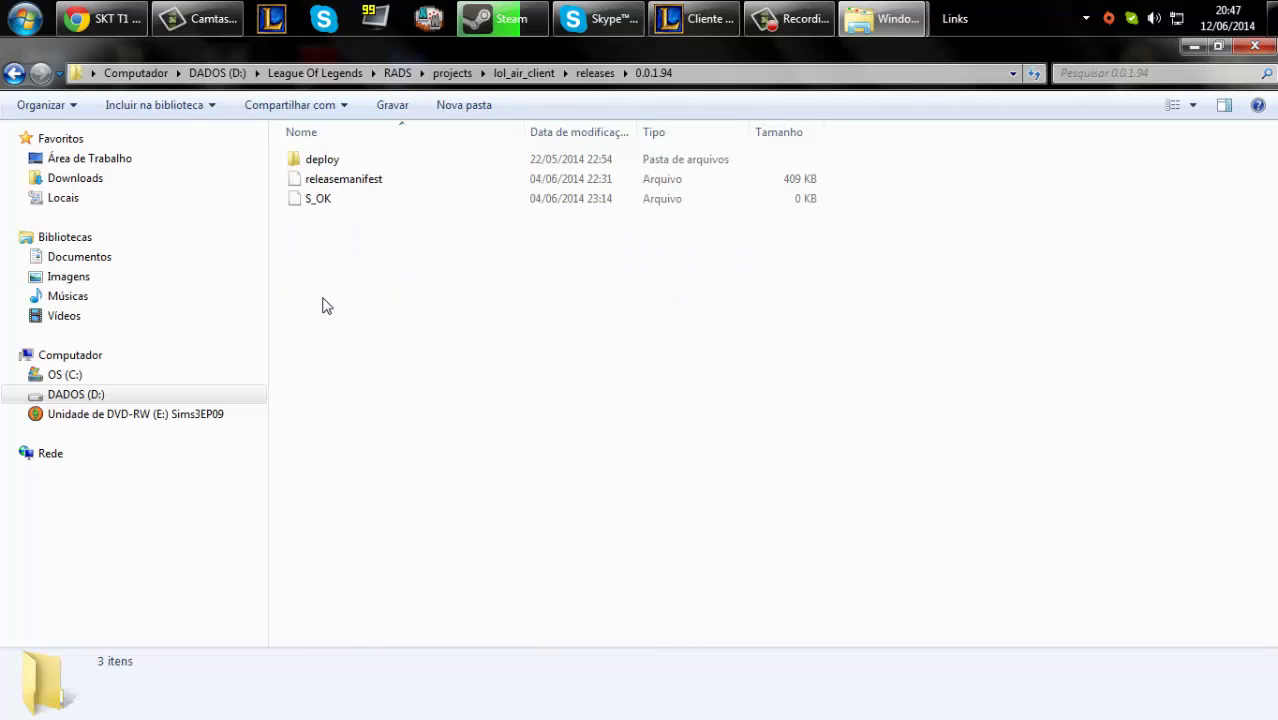
{"action": "double_click", "coordinate": [362, 162]}
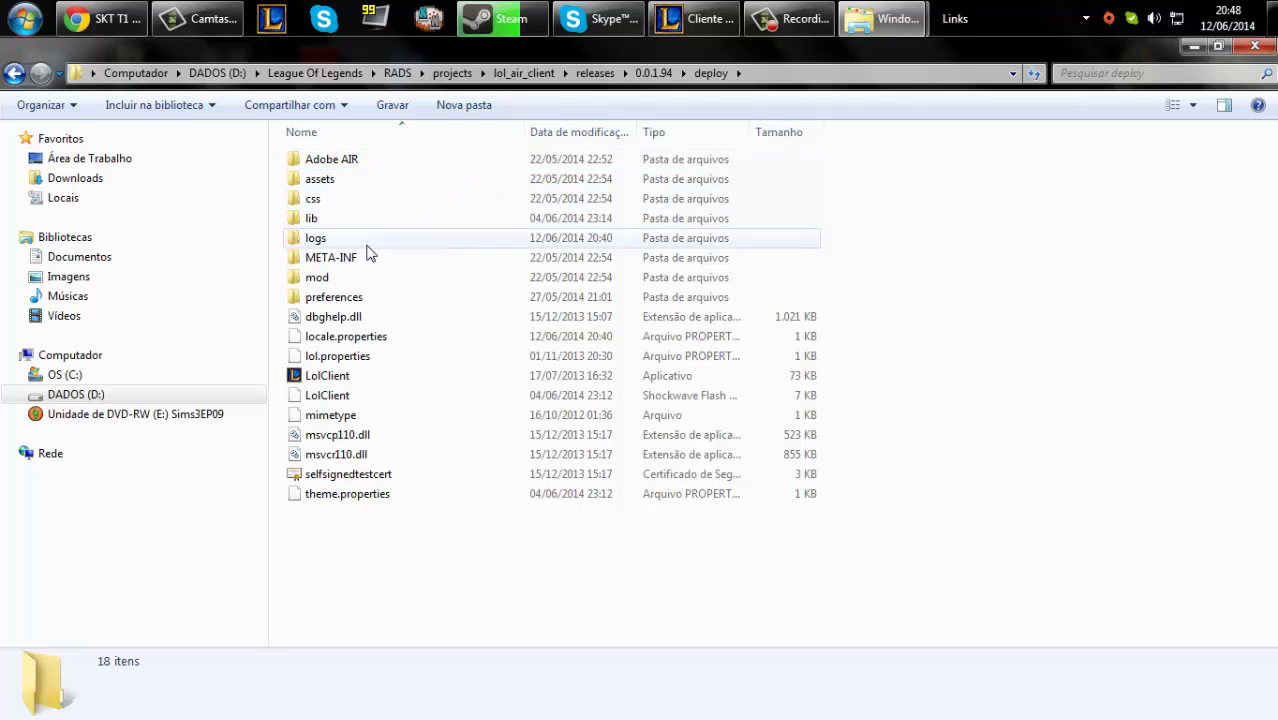
{"action": "double_click", "coordinate": [358, 279]}
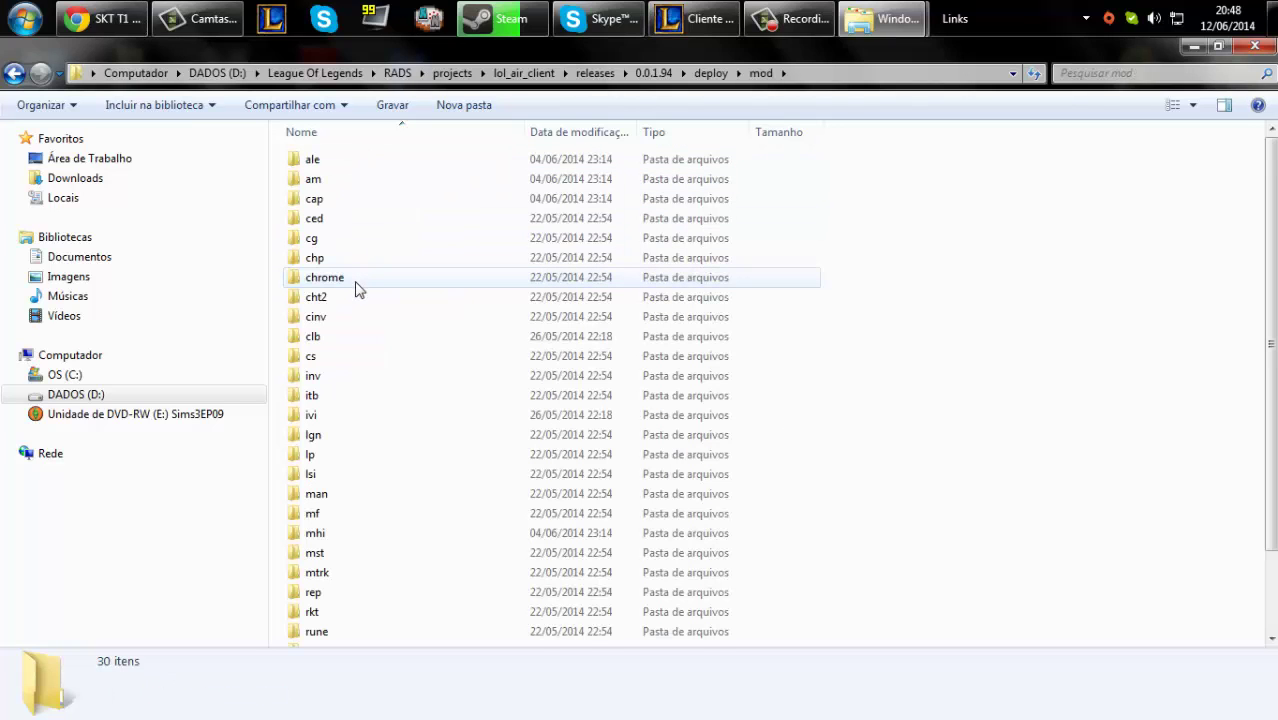
{"action": "double_click", "coordinate": [316, 457]}
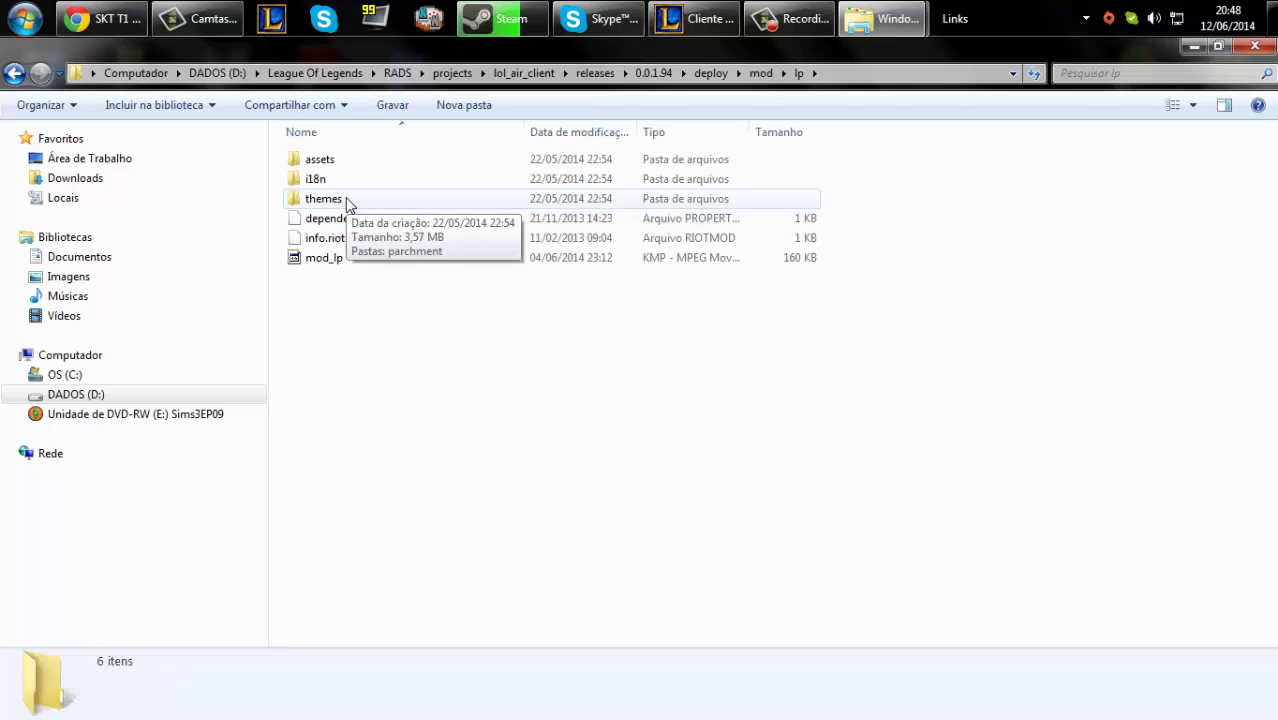
Copy landingPageAssets from the desktop into the lp folder's themes, parchment subfolder, replacing the existing file.
{"action": "double_click", "coordinate": [348, 203]}
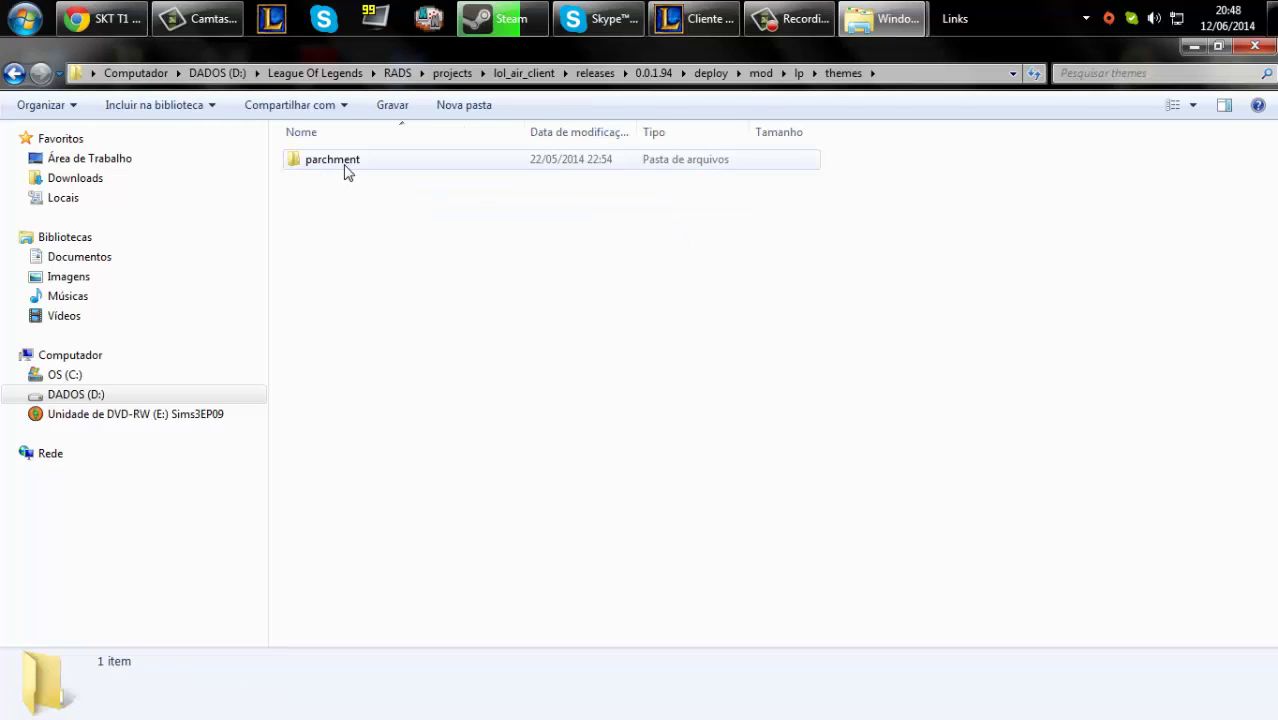
{"action": "double_click", "coordinate": [344, 163]}
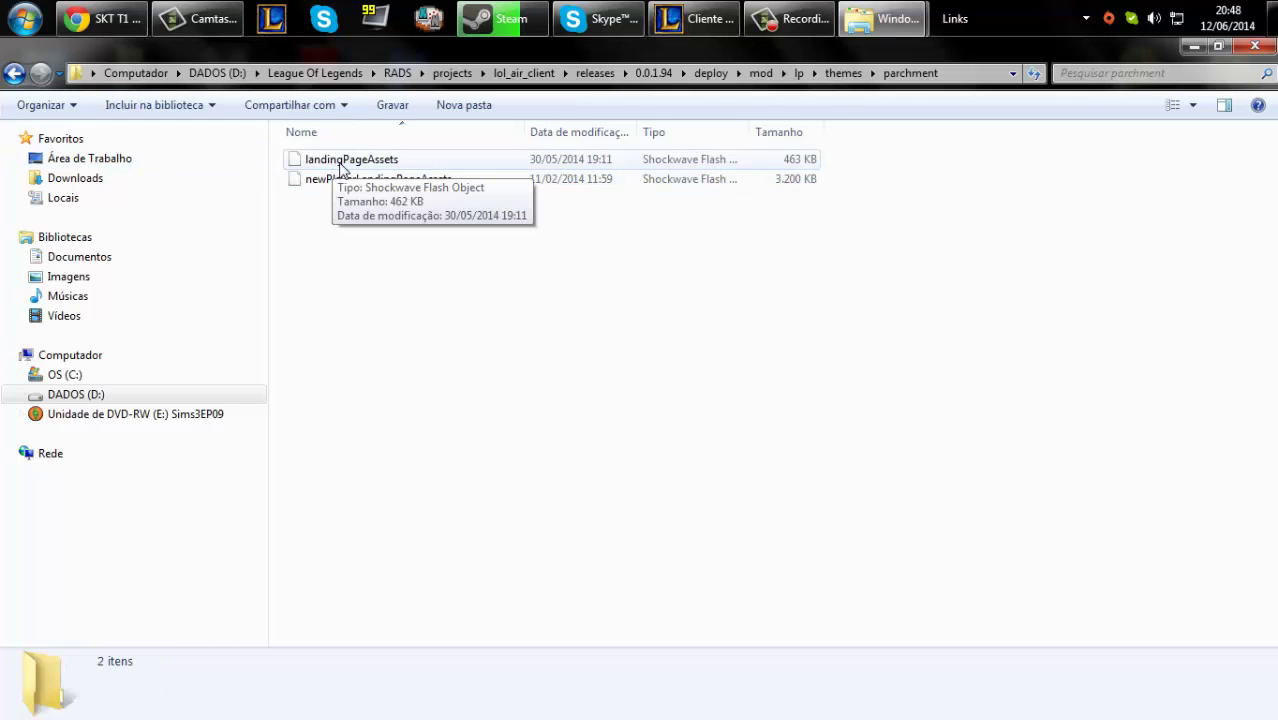
{"action": "left_click", "coordinate": [1271, 18]}
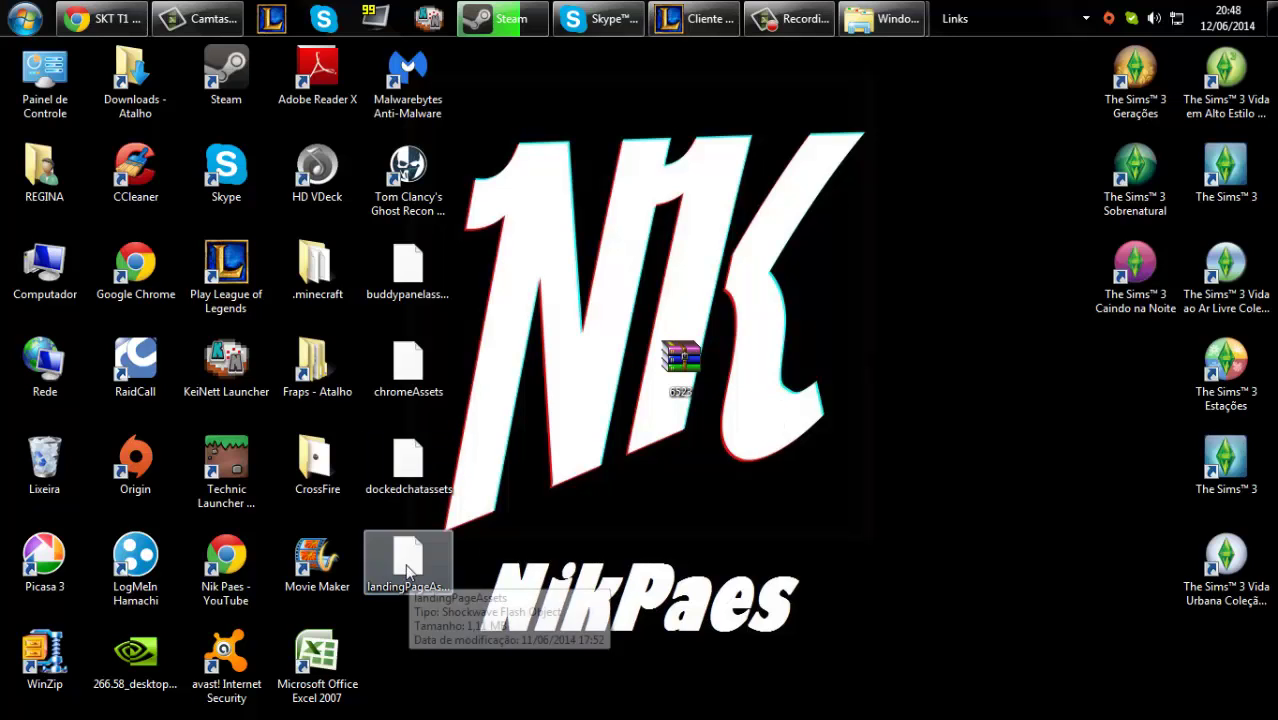
{"action": "left_click_drag", "start_coordinate": [410, 570], "coordinate": [407, 268]}
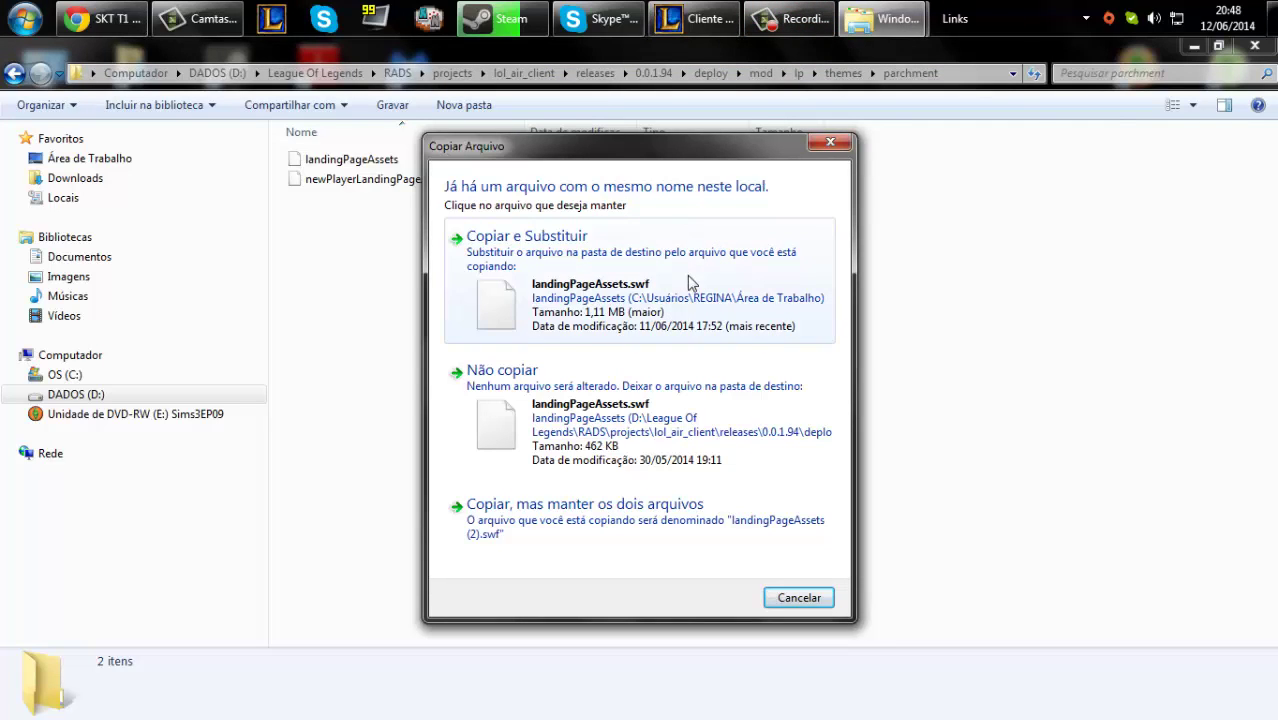
{"action": "left_click", "coordinate": [790, 18]}
{"action": "left_click", "coordinate": [1186, 645]}
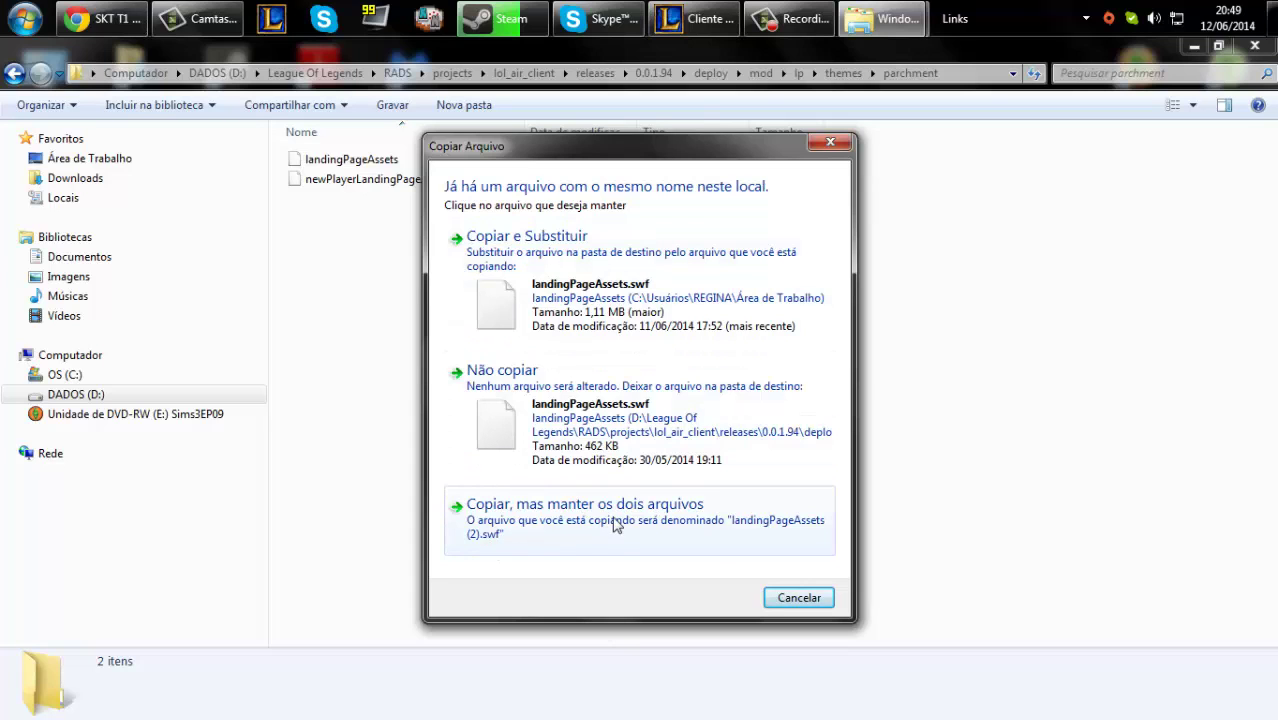
{"action": "left_click", "coordinate": [549, 289]}
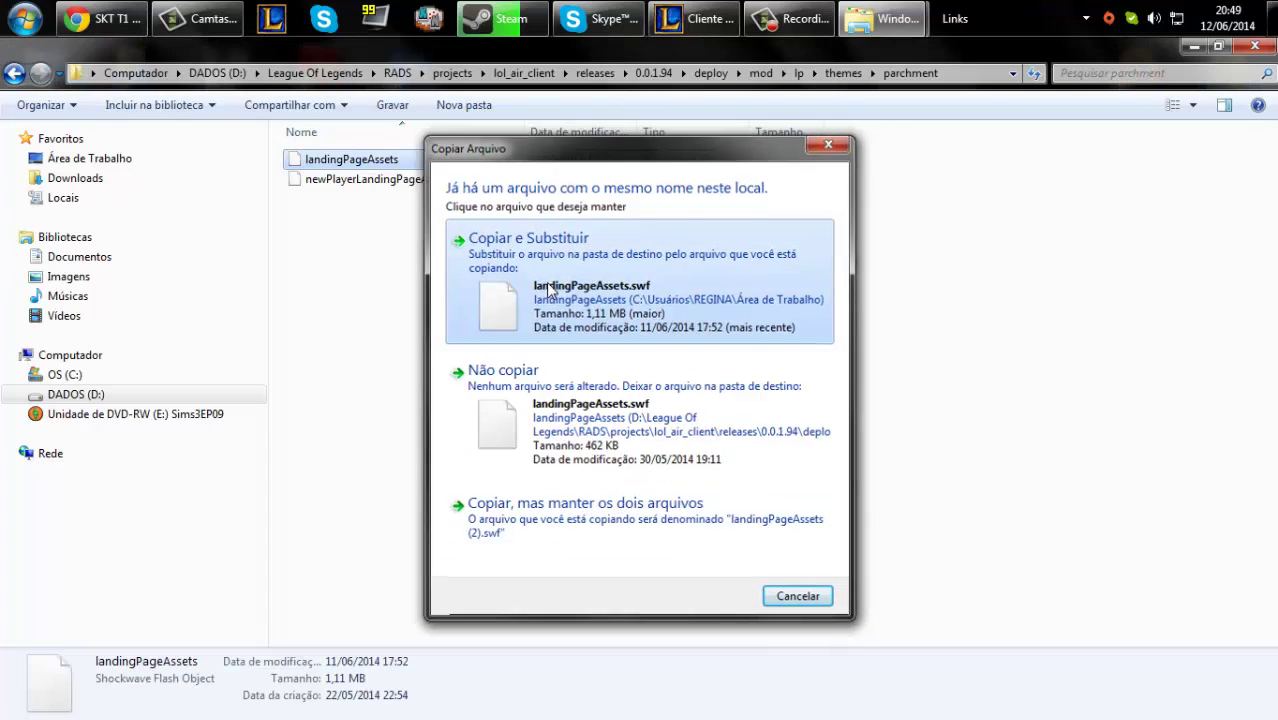
Return to the mod folder and open its cht2, themes, parchment subfolder.
{"action": "left_click", "coordinate": [13, 73]}
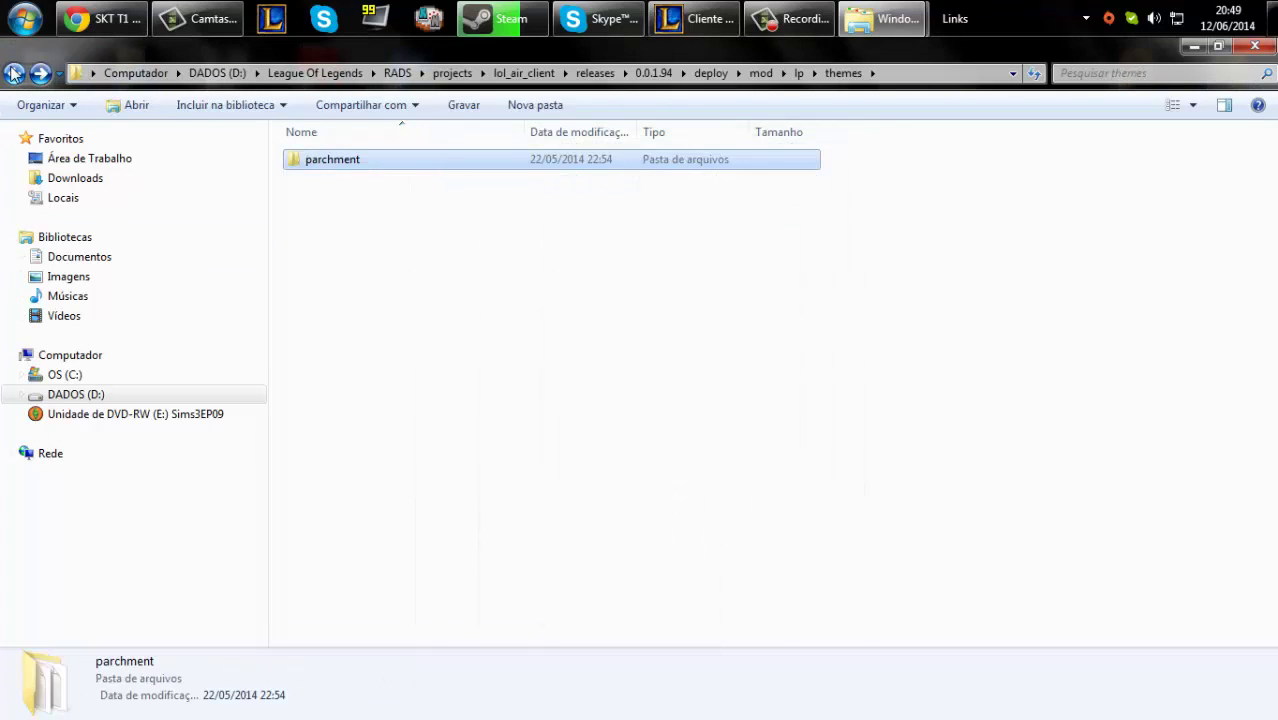
{"action": "left_click", "coordinate": [13, 73]}
{"action": "left_click", "coordinate": [13, 73]}
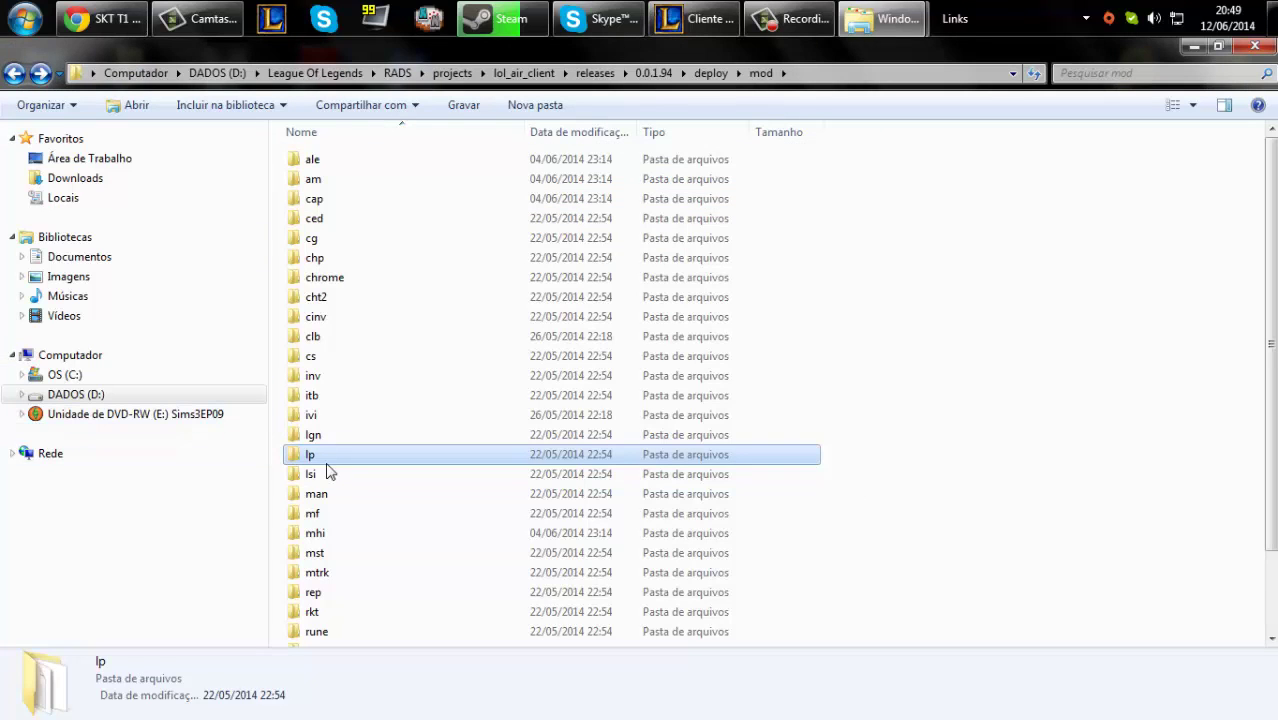
{"action": "double_click", "coordinate": [318, 300]}
{"action": "double_click", "coordinate": [334, 162]}
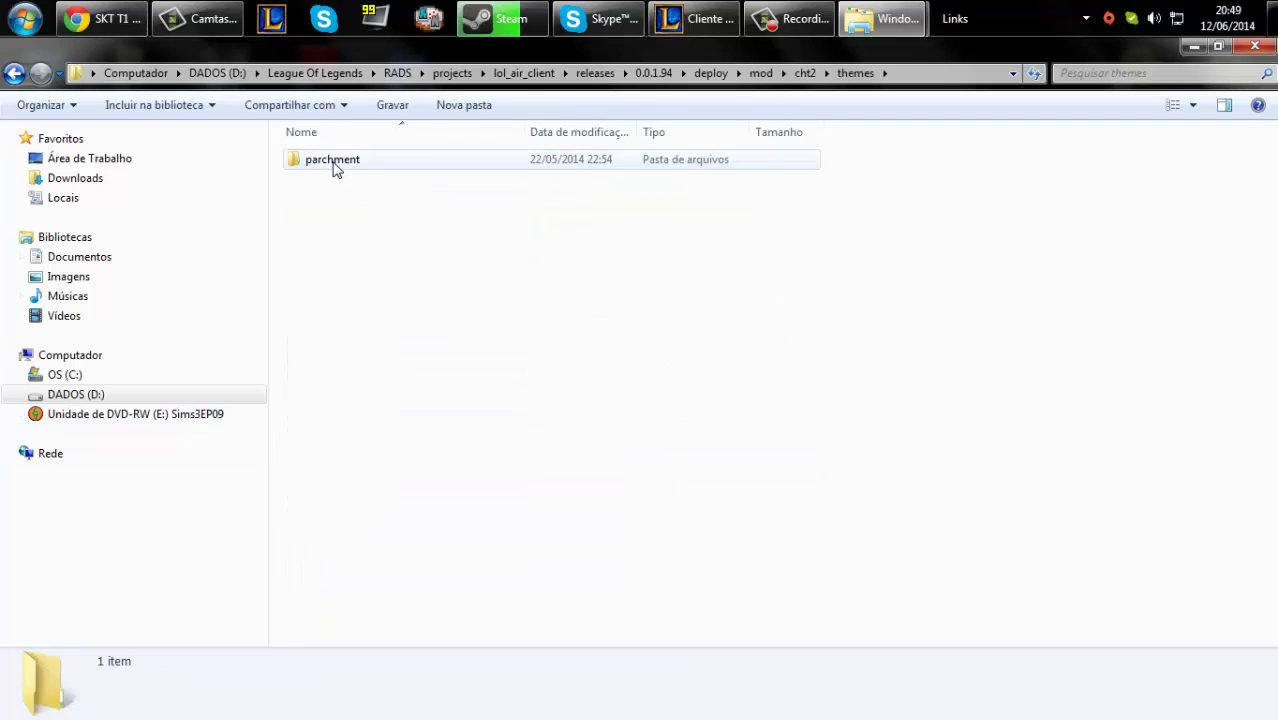
{"action": "double_click", "coordinate": [334, 162]}
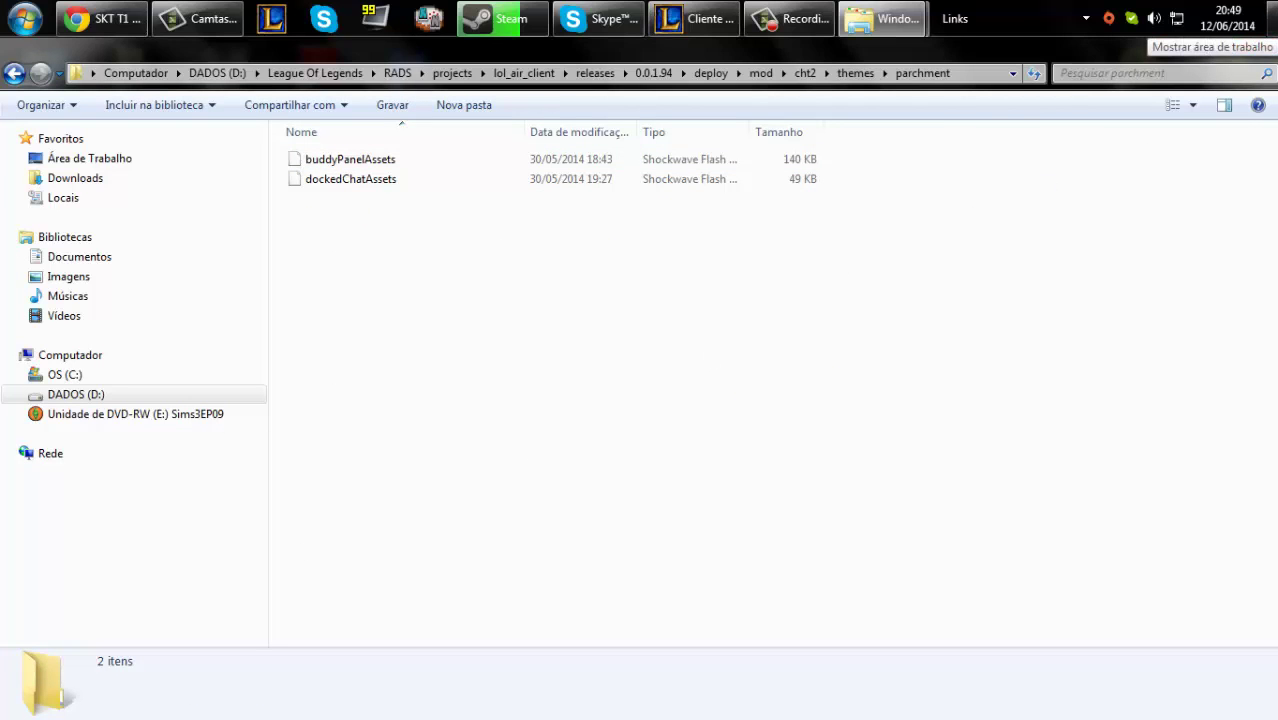
Copy buddypanelassets and dockedchatassets from the desktop into the cht2 parchment folder, replacing both existing files.
{"action": "left_click", "coordinate": [1274, 20]}
{"action": "left_click", "coordinate": [756, 210]}
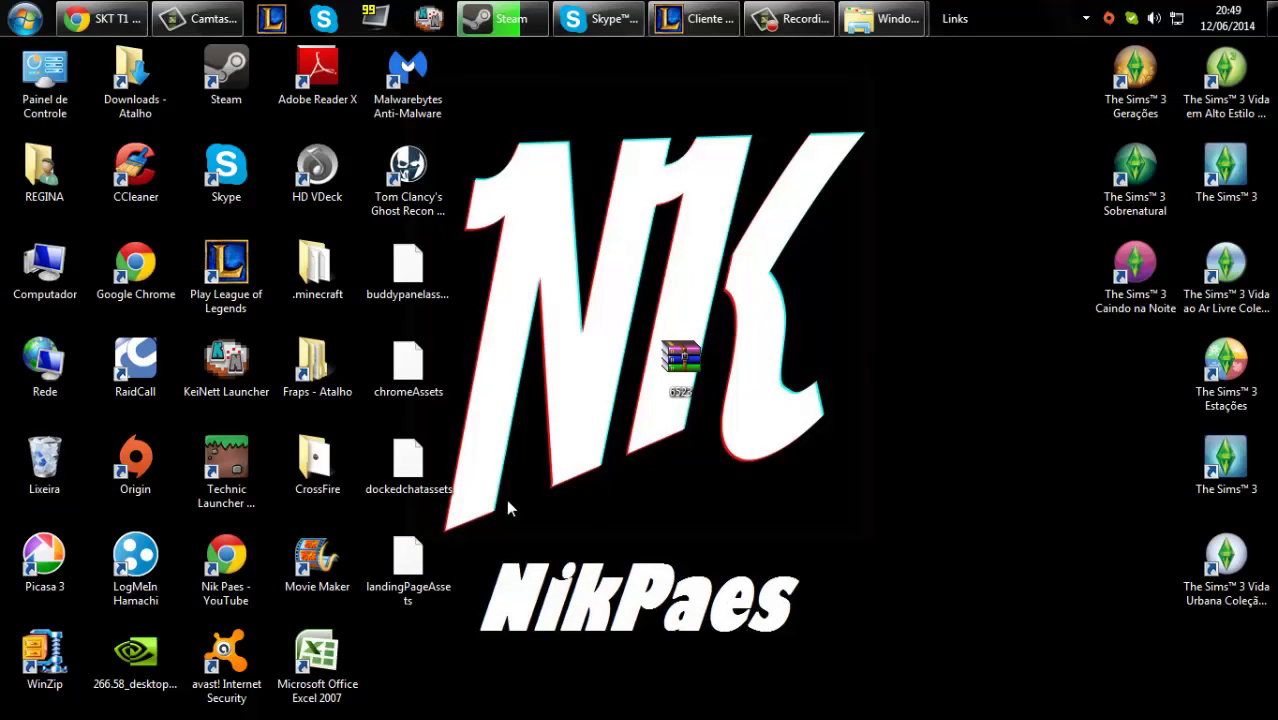
{"action": "left_click_drag", "start_coordinate": [410, 465], "coordinate": [495, 302]}
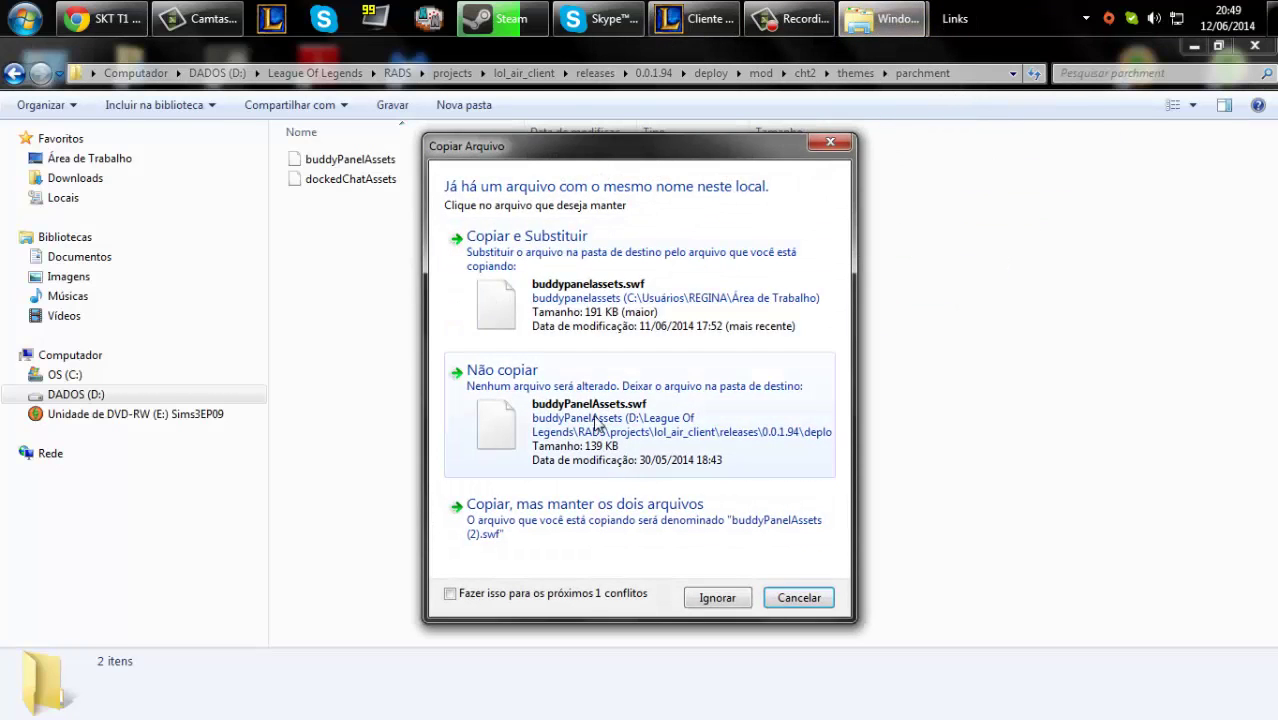
{"action": "left_click", "coordinate": [622, 290]}
{"action": "left_click", "coordinate": [598, 287]}
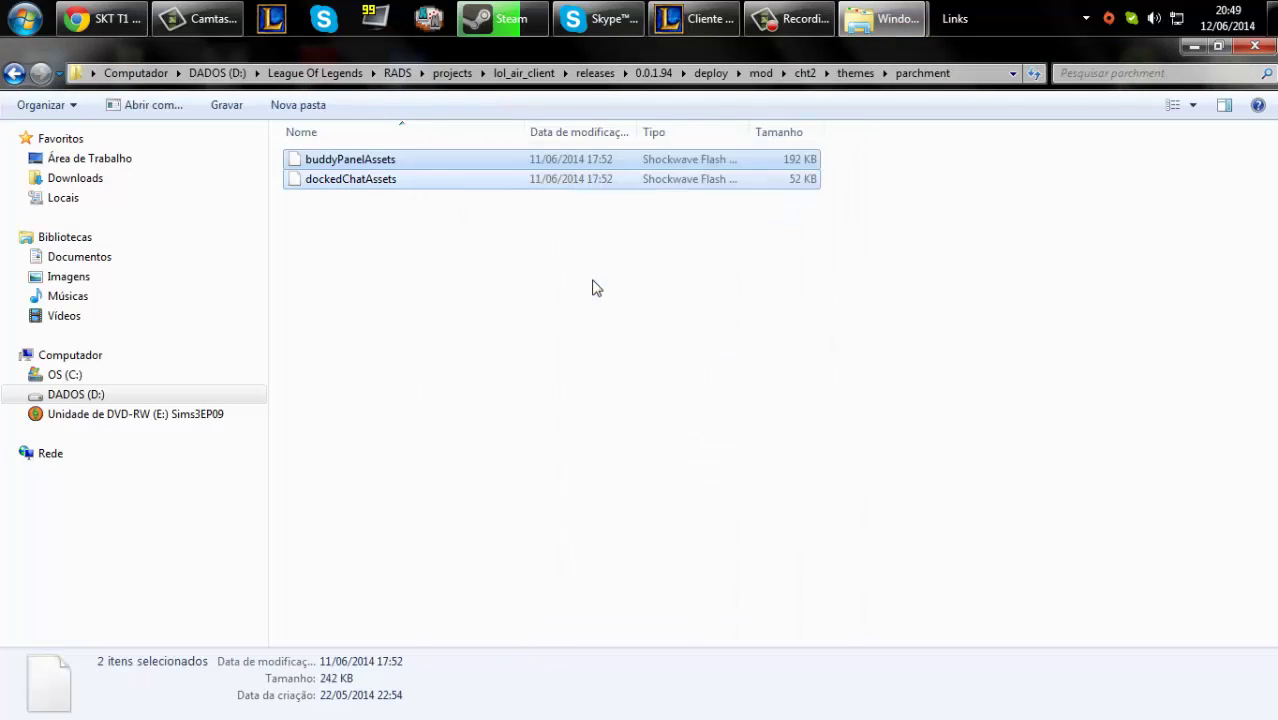
{"action": "left_click", "coordinate": [760, 20]}
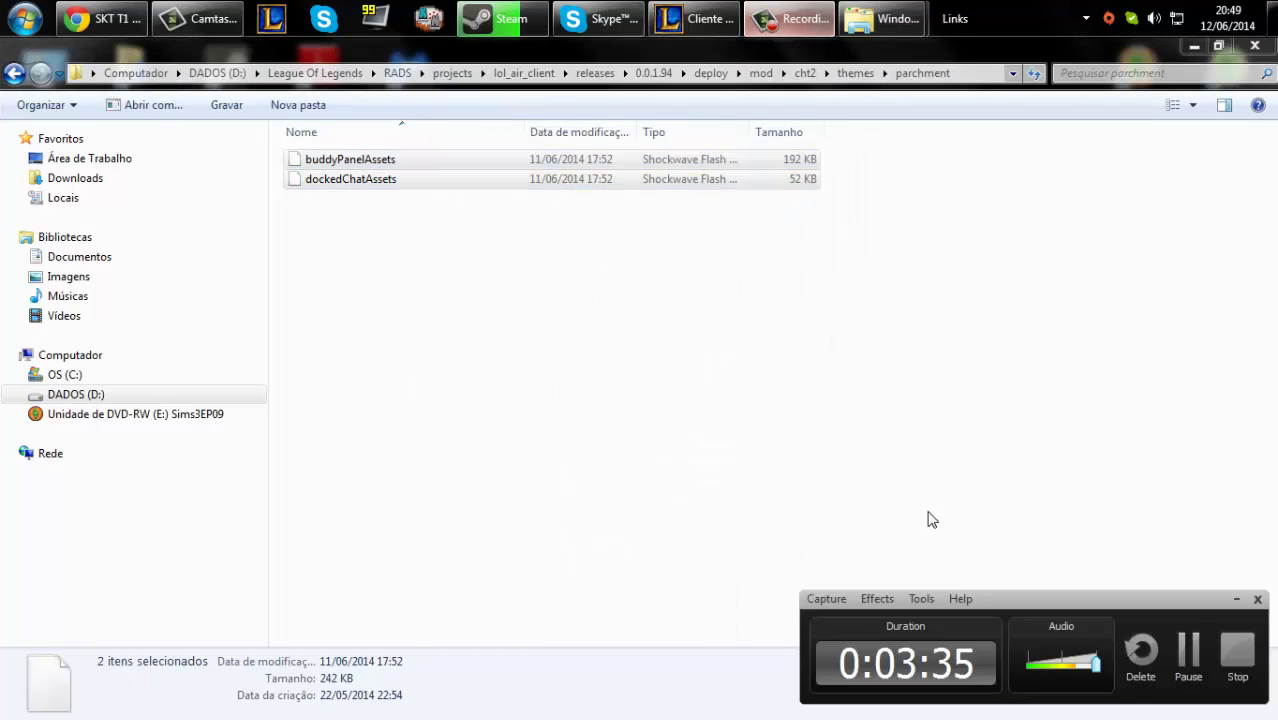
{"action": "left_click", "coordinate": [1192, 652]}
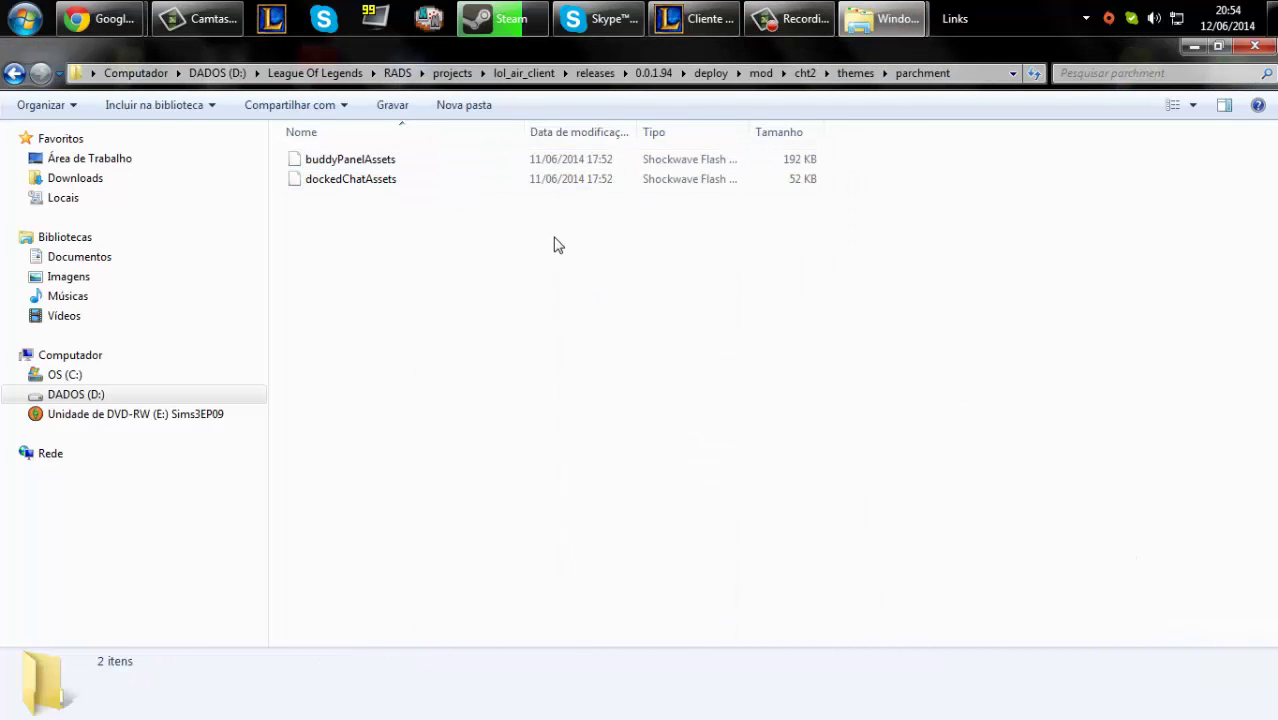
Return to the mod folder and open its chrome, themes, parchment subfolder.
{"action": "left_click", "coordinate": [14, 74]}
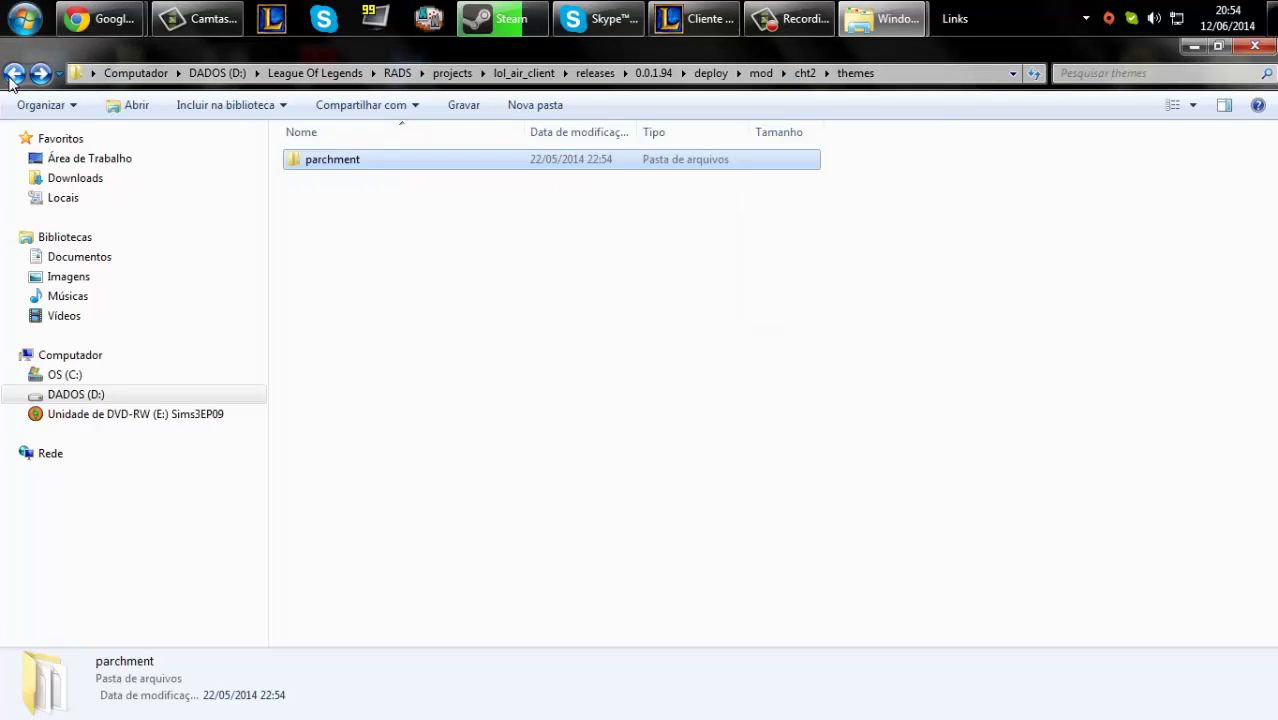
{"action": "left_click", "coordinate": [14, 74]}
{"action": "left_click", "coordinate": [14, 74]}
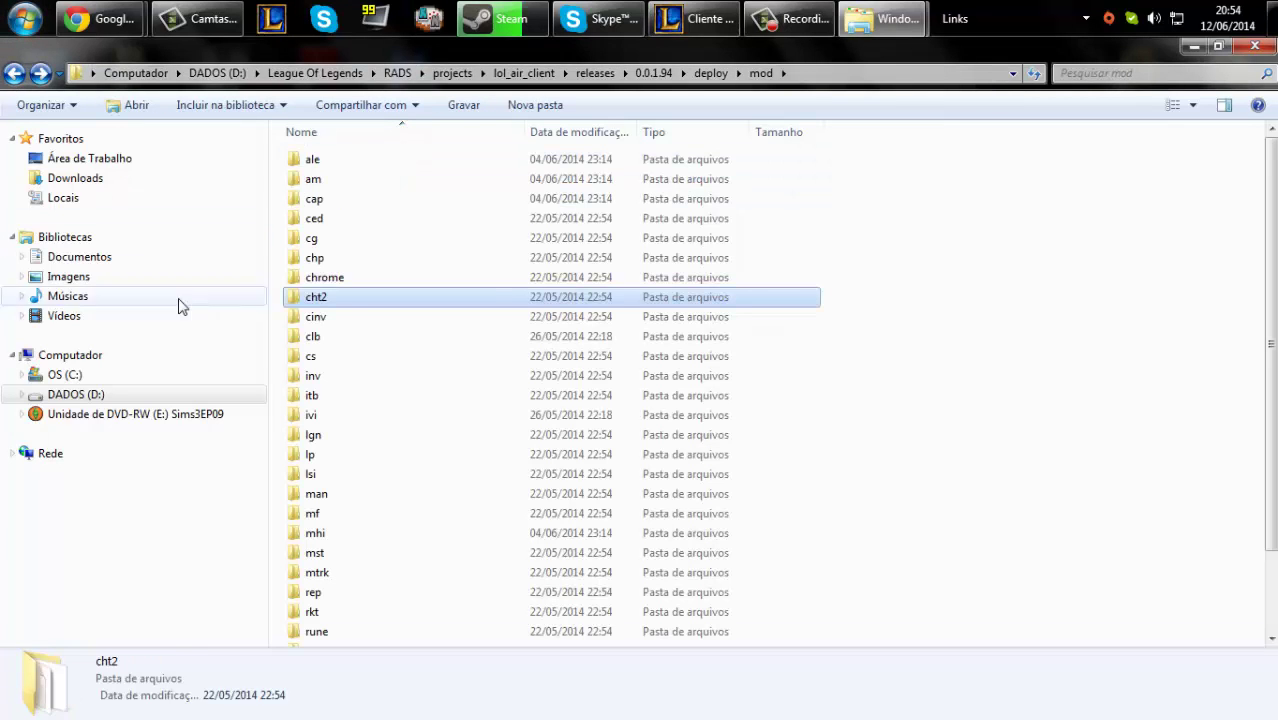
{"action": "double_click", "coordinate": [362, 280]}
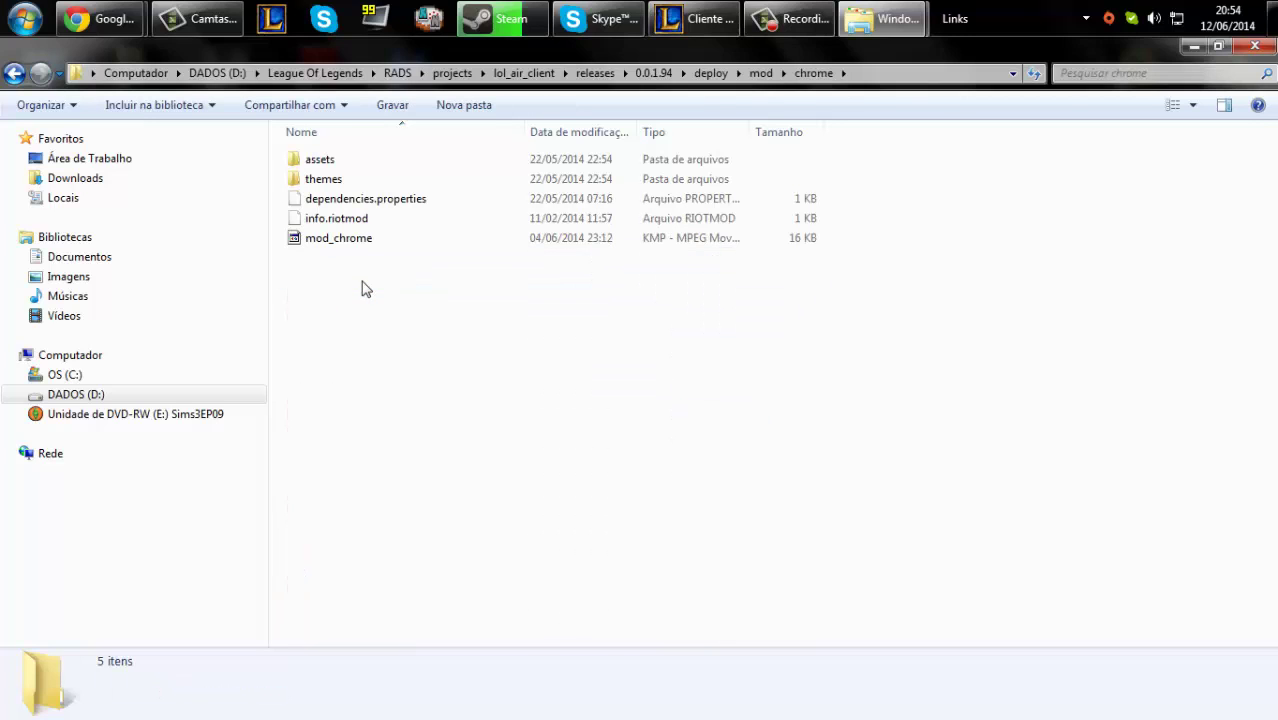
{"action": "double_click", "coordinate": [333, 180]}
{"action": "double_click", "coordinate": [332, 162]}
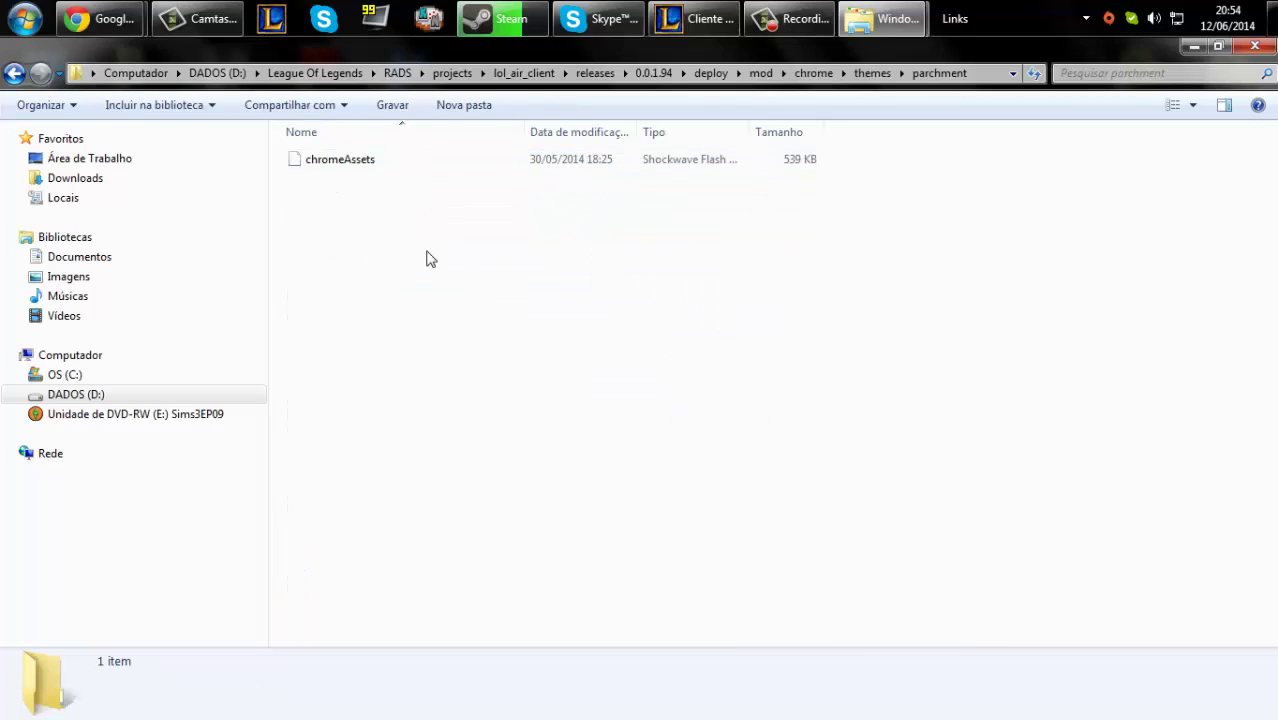
Copy chromeAssets from the desktop into the chrome parchment folder, replacing the existing file.
{"action": "left_click", "coordinate": [1270, 18]}
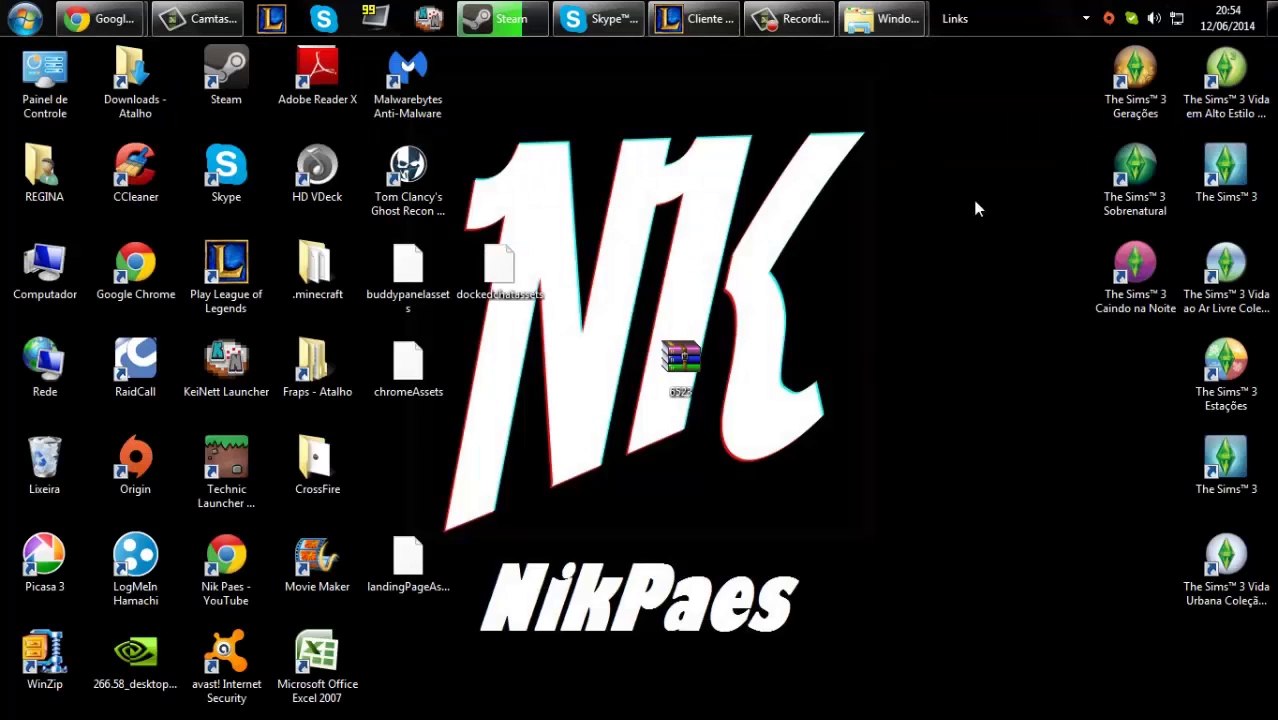
{"action": "left_click_drag", "start_coordinate": [408, 365], "coordinate": [550, 226]}
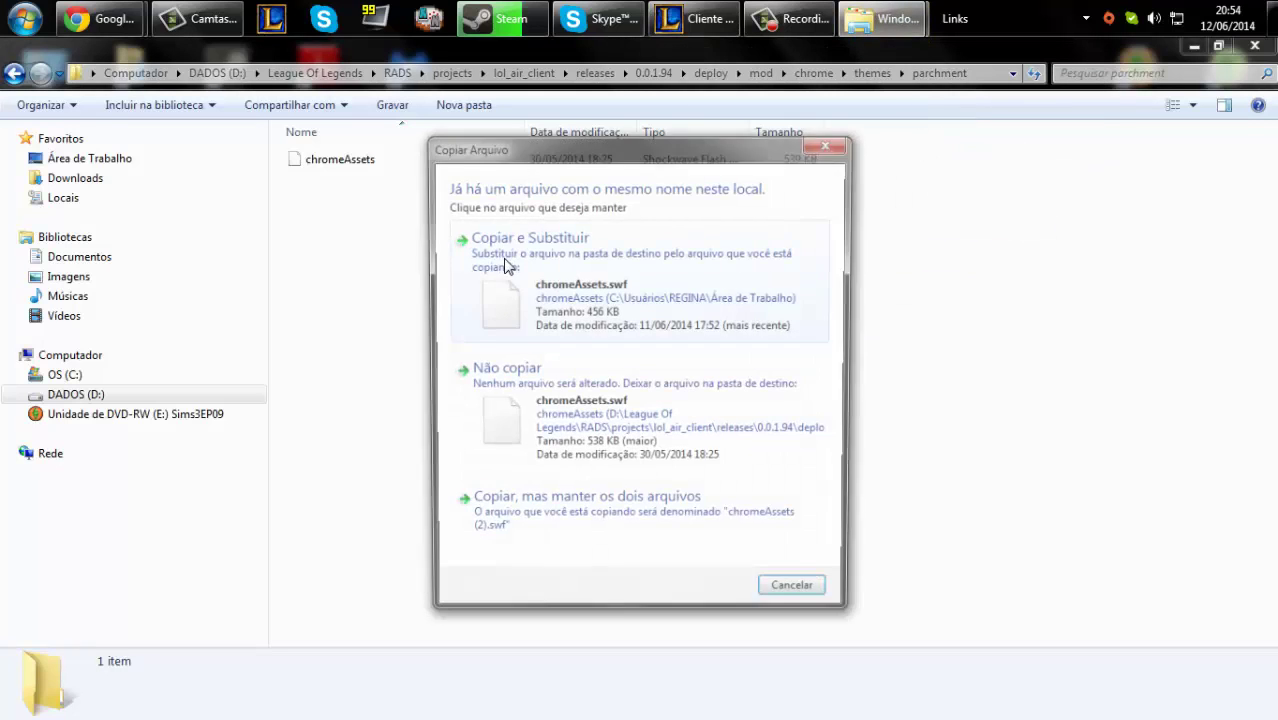
{"action": "left_click", "coordinate": [583, 318]}
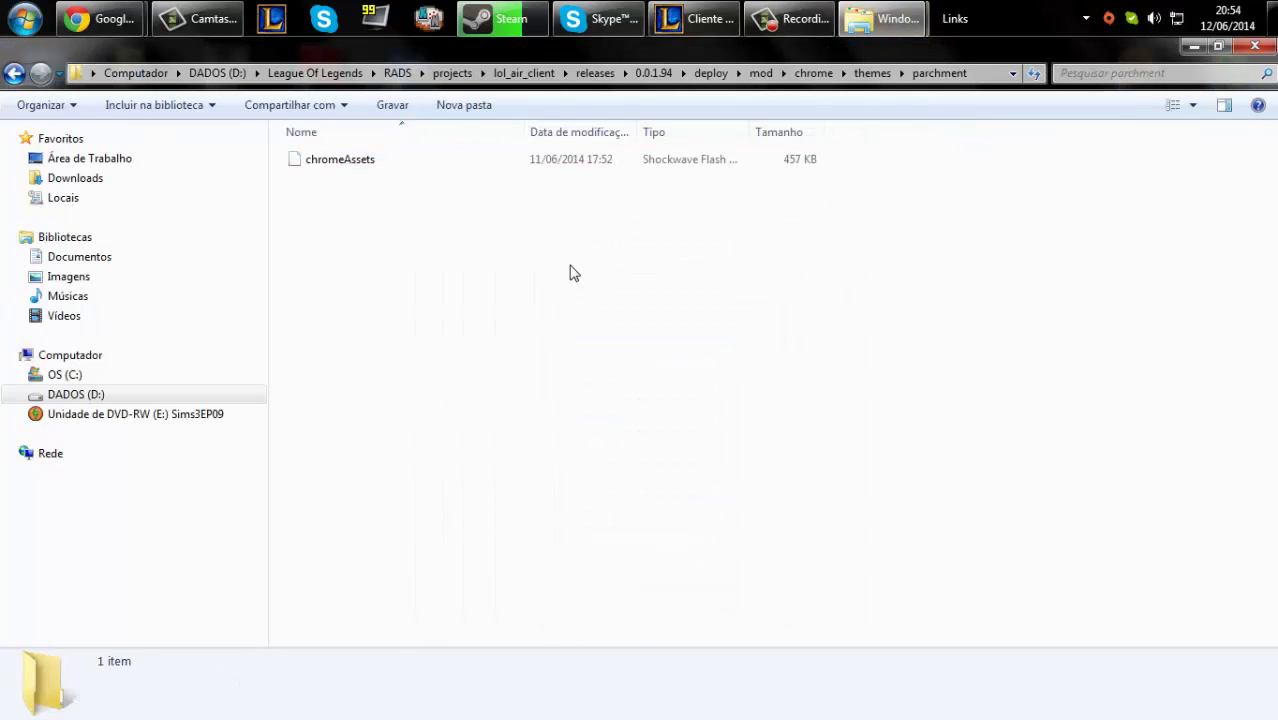
Close all open Windows Explorer windows.
{"action": "left_click", "coordinate": [1197, 49]}
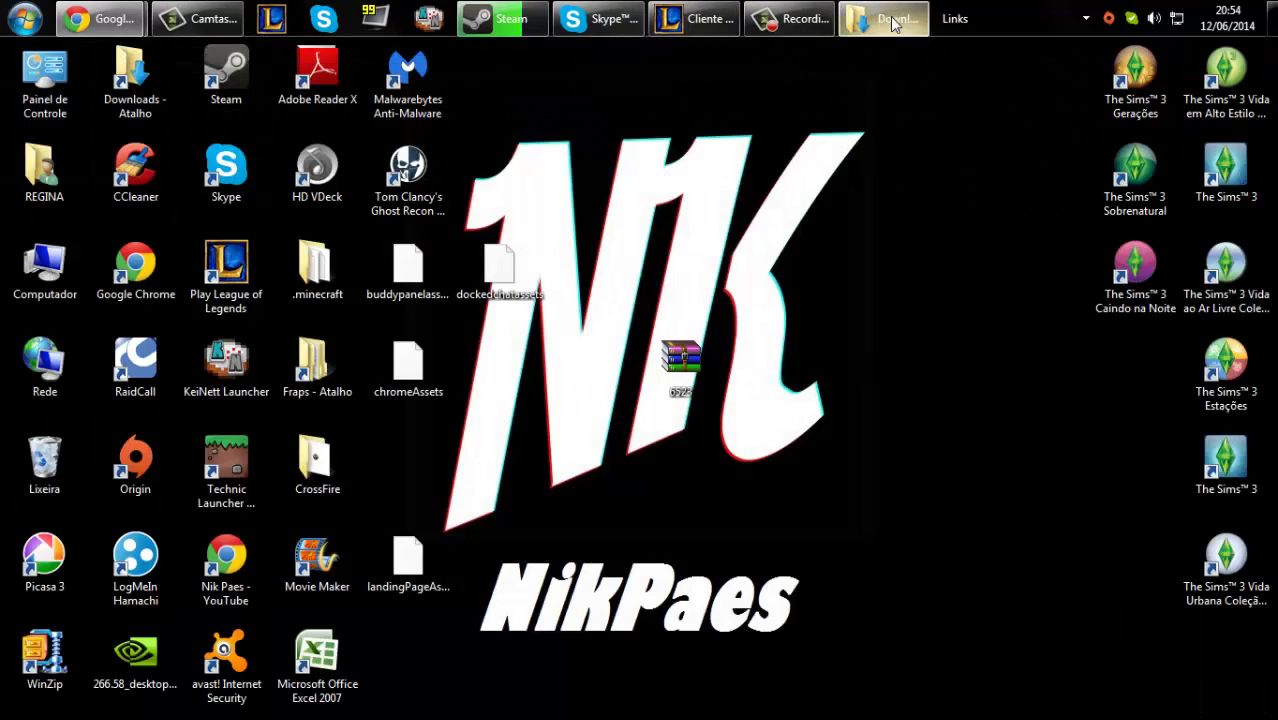
{"action": "right_click", "coordinate": [885, 18]}
{"action": "left_click", "coordinate": [884, 118]}
{"action": "right_click", "coordinate": [885, 18]}
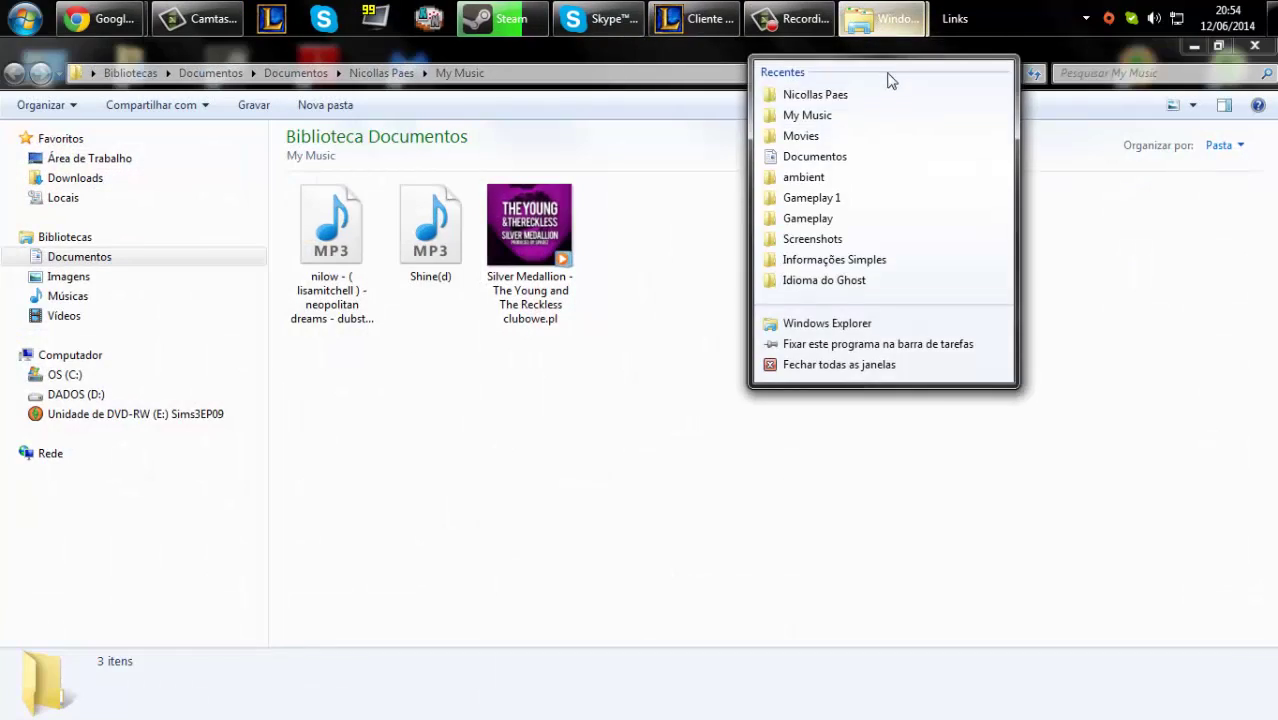
{"action": "left_click", "coordinate": [847, 366]}
{"action": "mouse_move", "coordinate": [880, 20]}
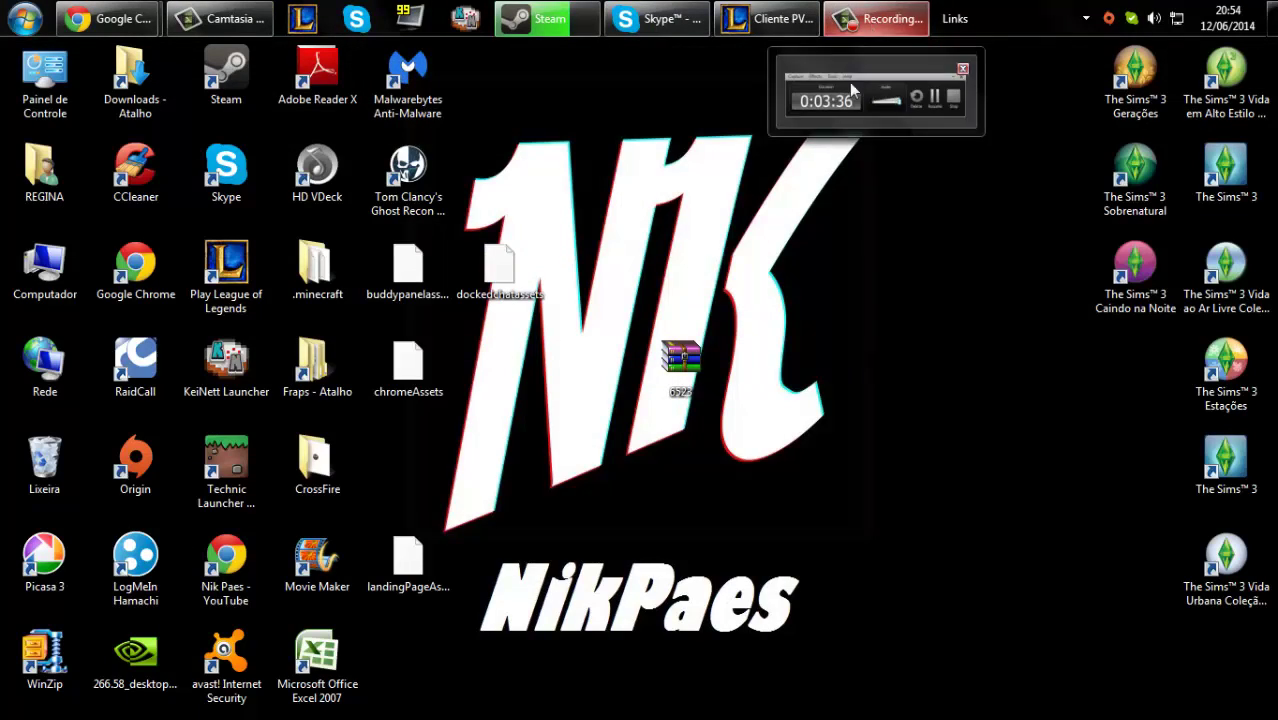
Switch to the running League of Legends client and exit it, agreeing to disconnect.
{"action": "left_click", "coordinate": [766, 18]}
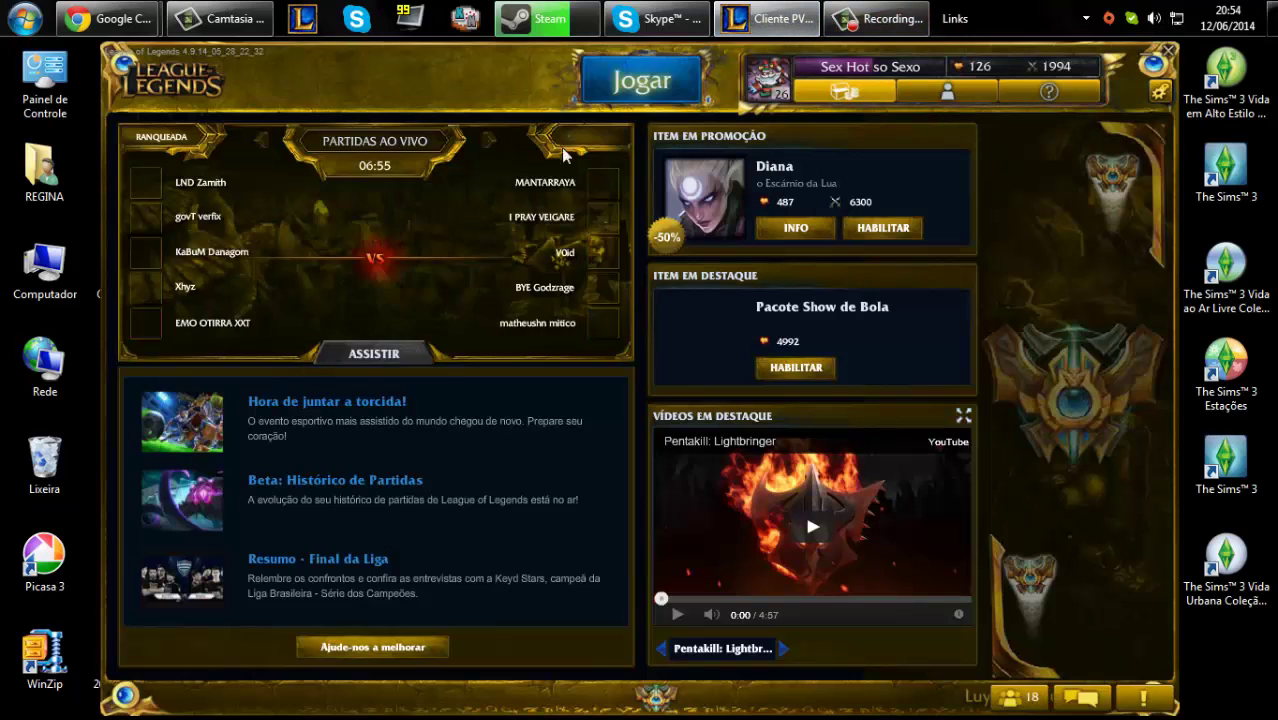
{"action": "left_click", "coordinate": [1168, 50]}
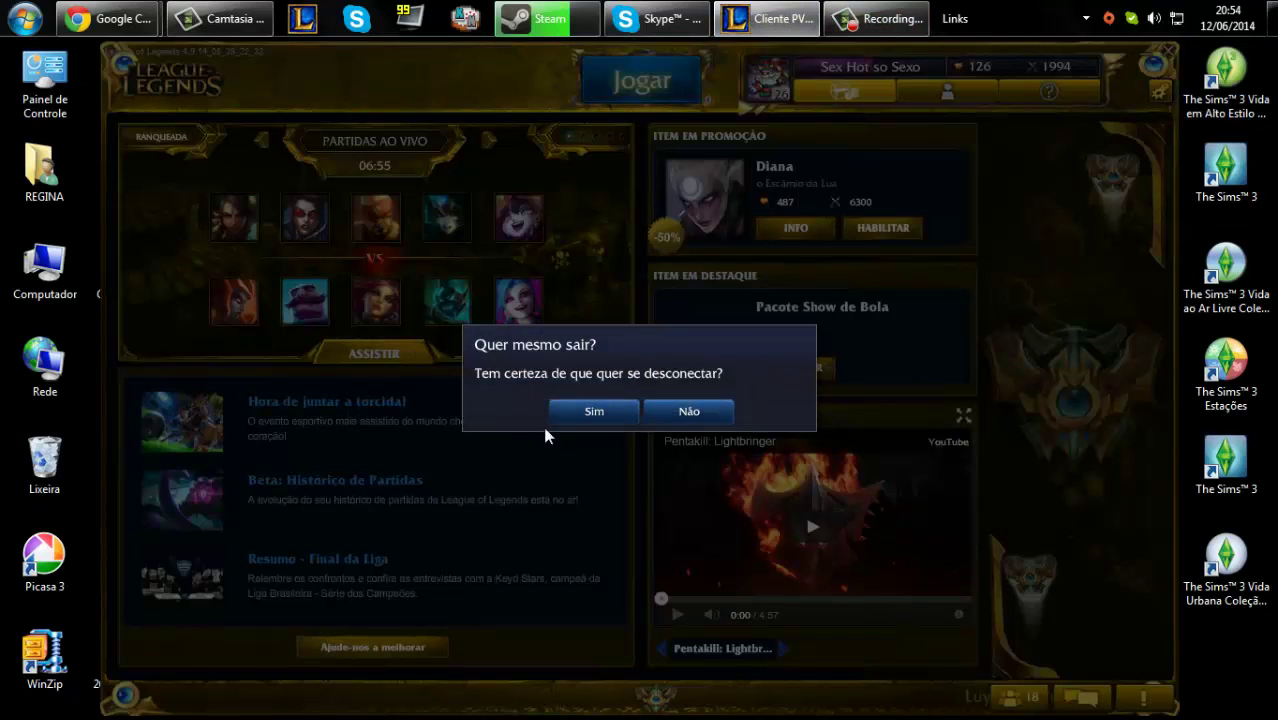
{"action": "left_click", "coordinate": [593, 409]}
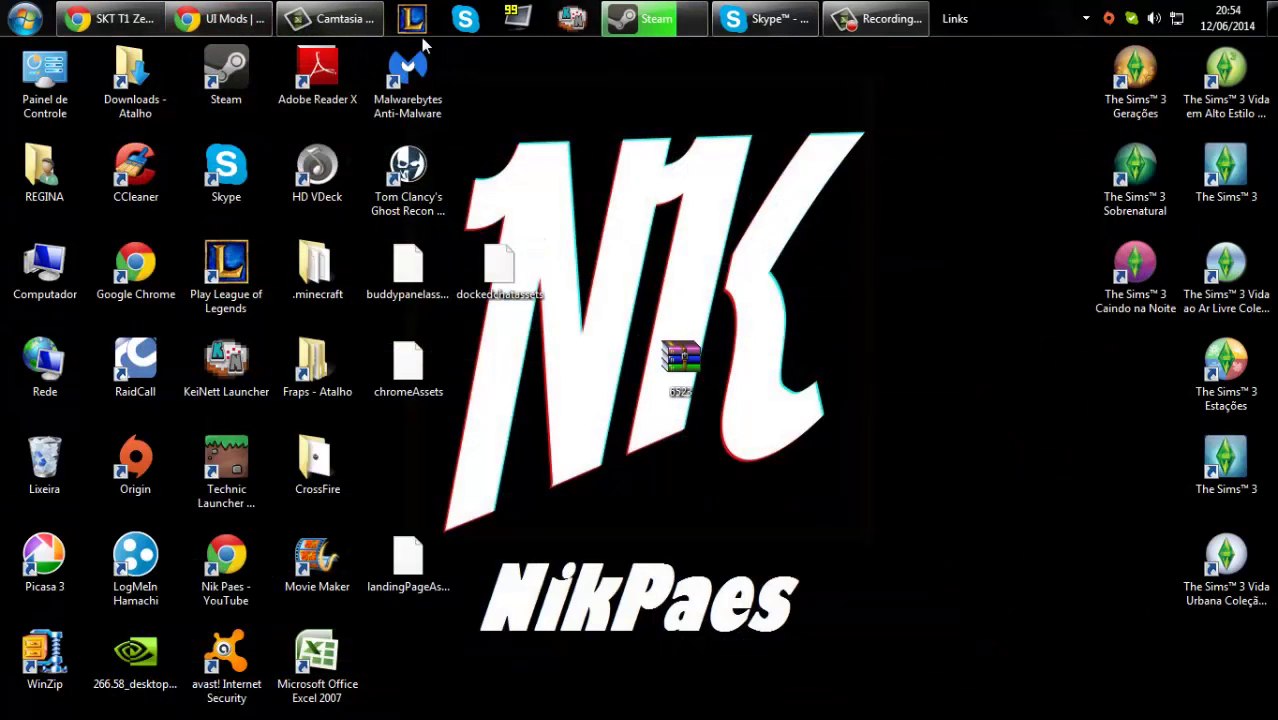
Relaunch League of Legends, start the game client from the launcher, and log in by entering the account password.
{"action": "left_click", "coordinate": [413, 20]}
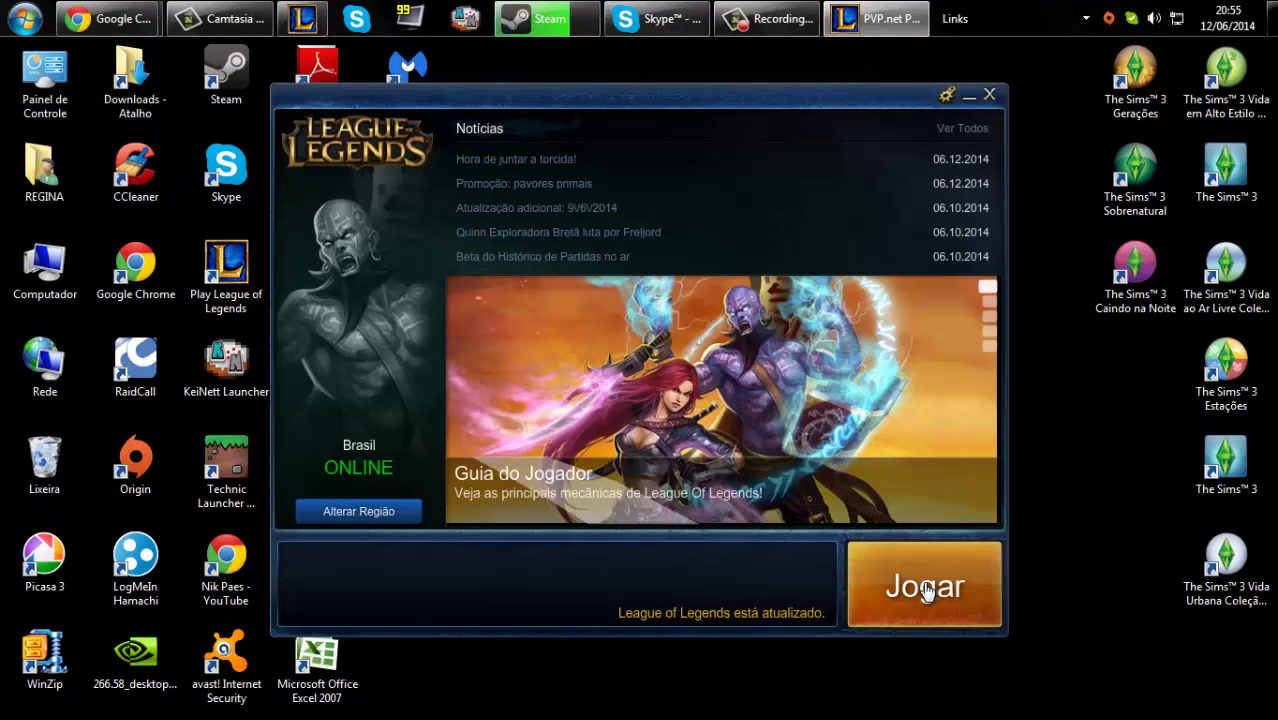
{"action": "left_click", "coordinate": [928, 592]}
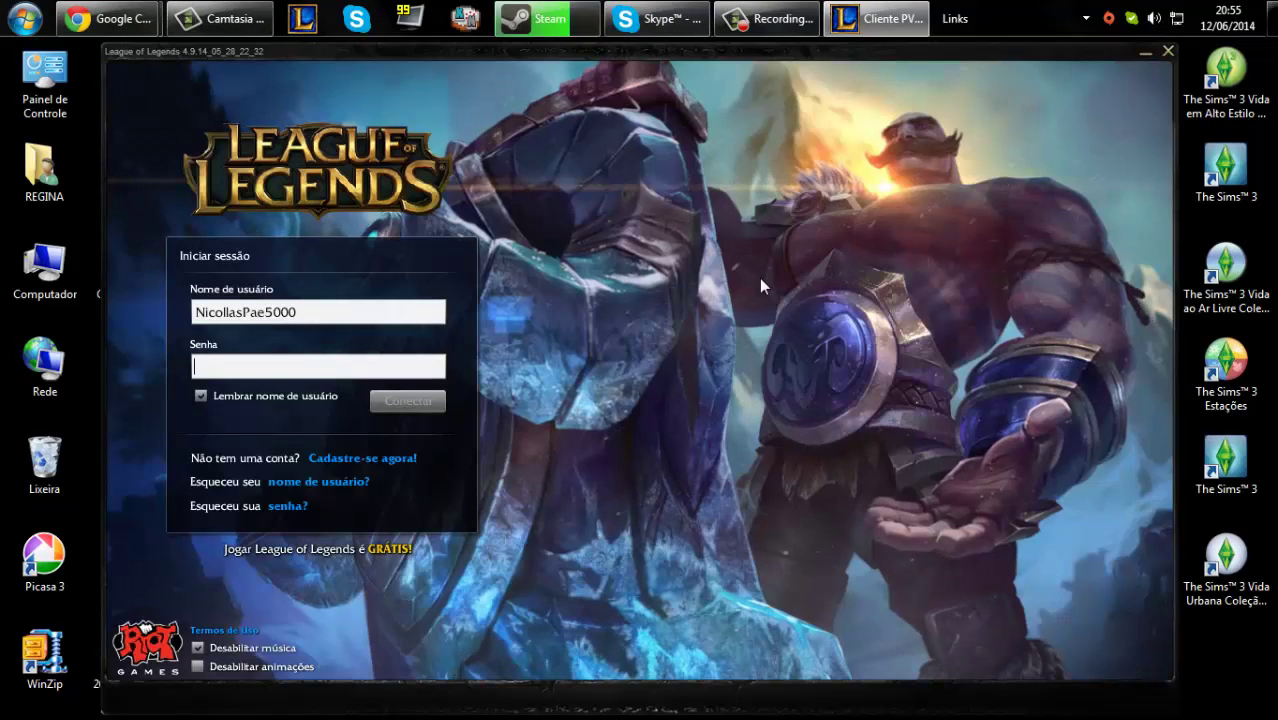
{"action": "type", "text": "********"}
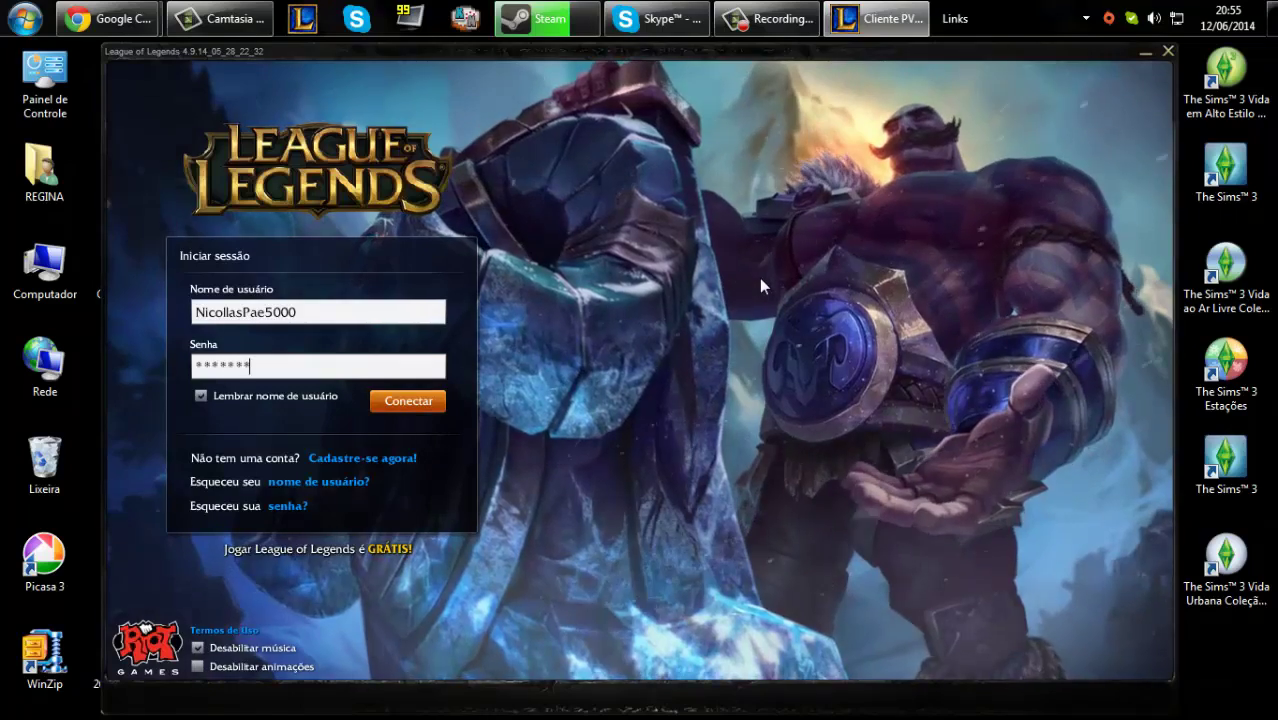
{"action": "key", "text": "Return"}
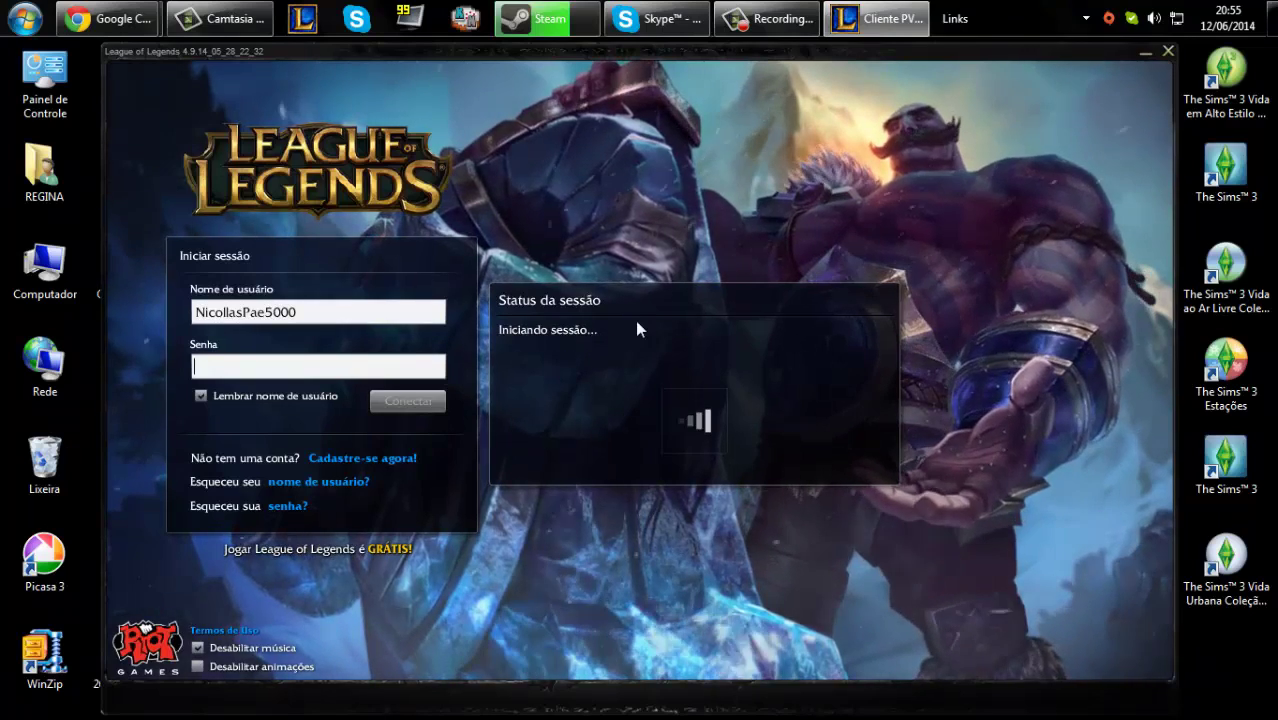
{"action": "left_click", "coordinate": [767, 18]}
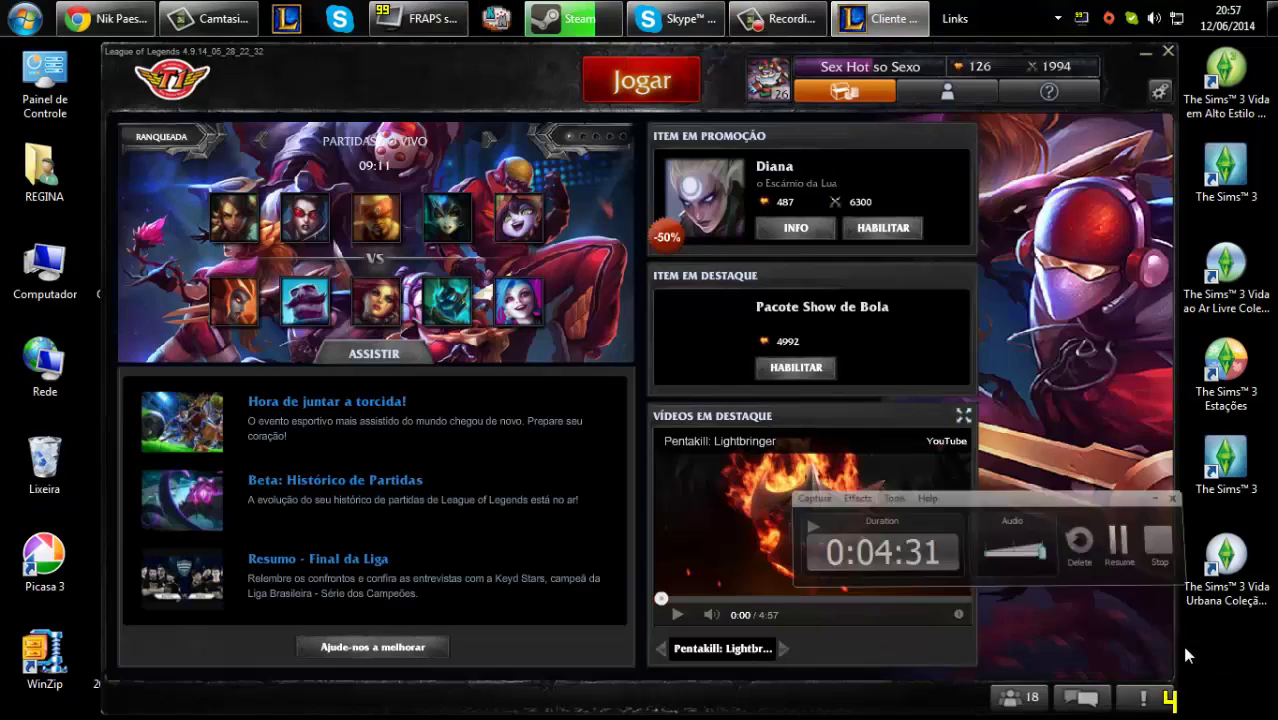
{"action": "left_click", "coordinate": [1181, 641]}
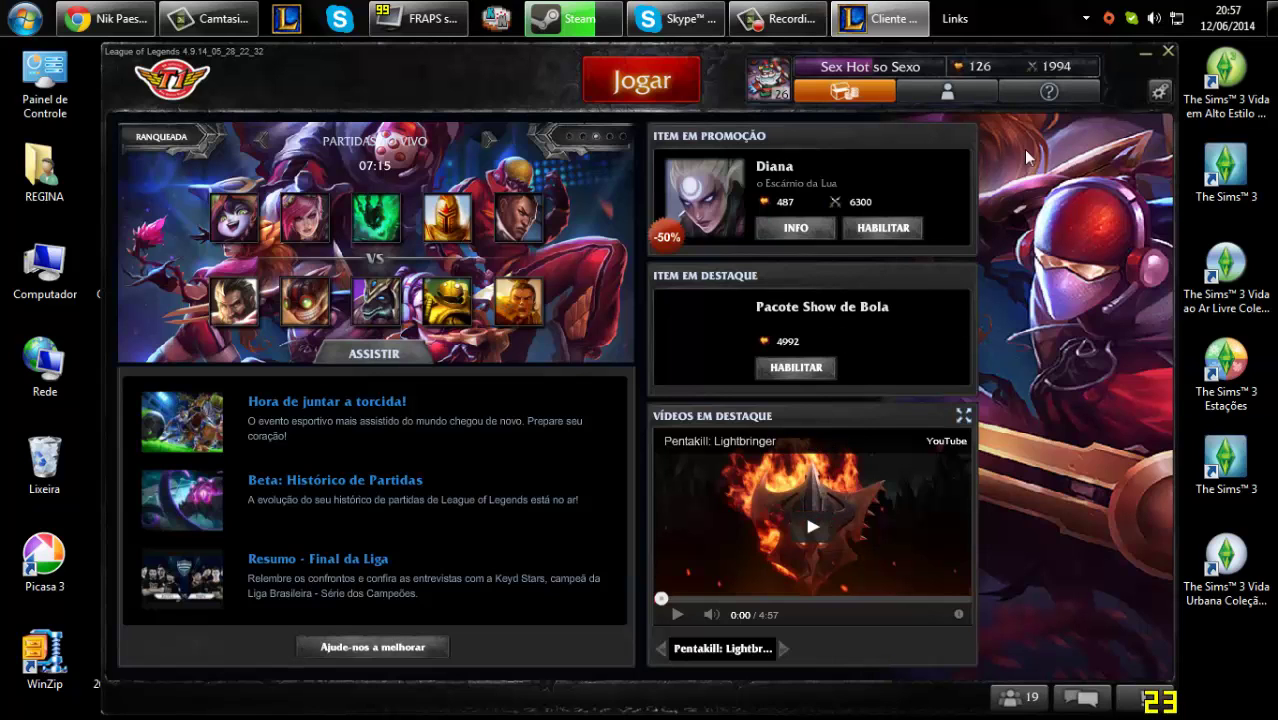
Show the 6523 archive and extracted files on the desktop, and return to the League of Legends client's home page.
{"action": "key", "text": "super+d"}
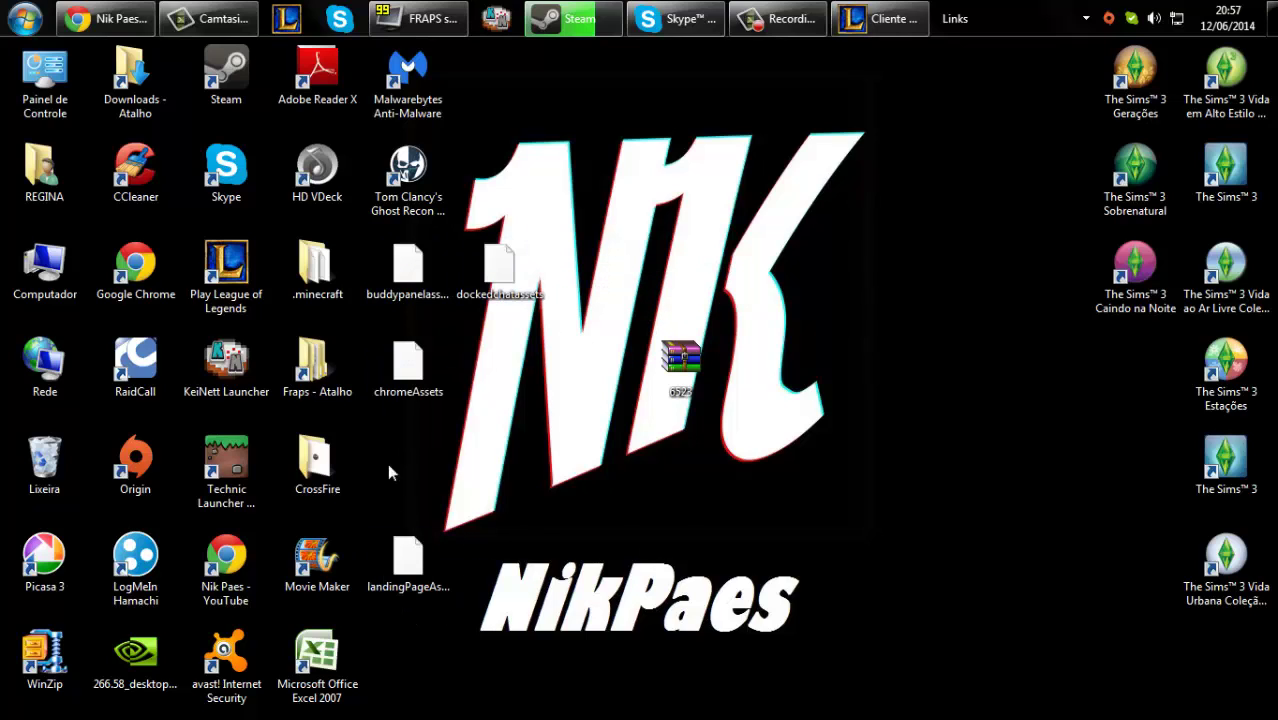
{"action": "right_click", "coordinate": [683, 357]}
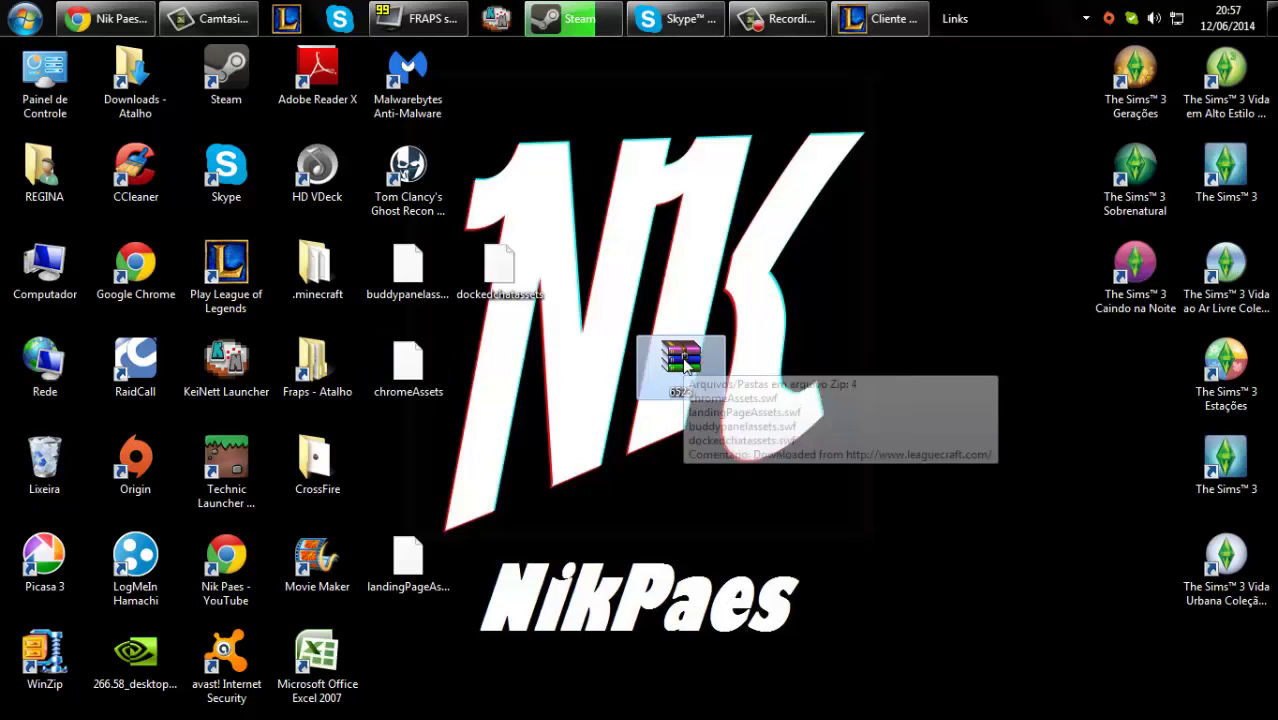
{"action": "left_click", "coordinate": [807, 228]}
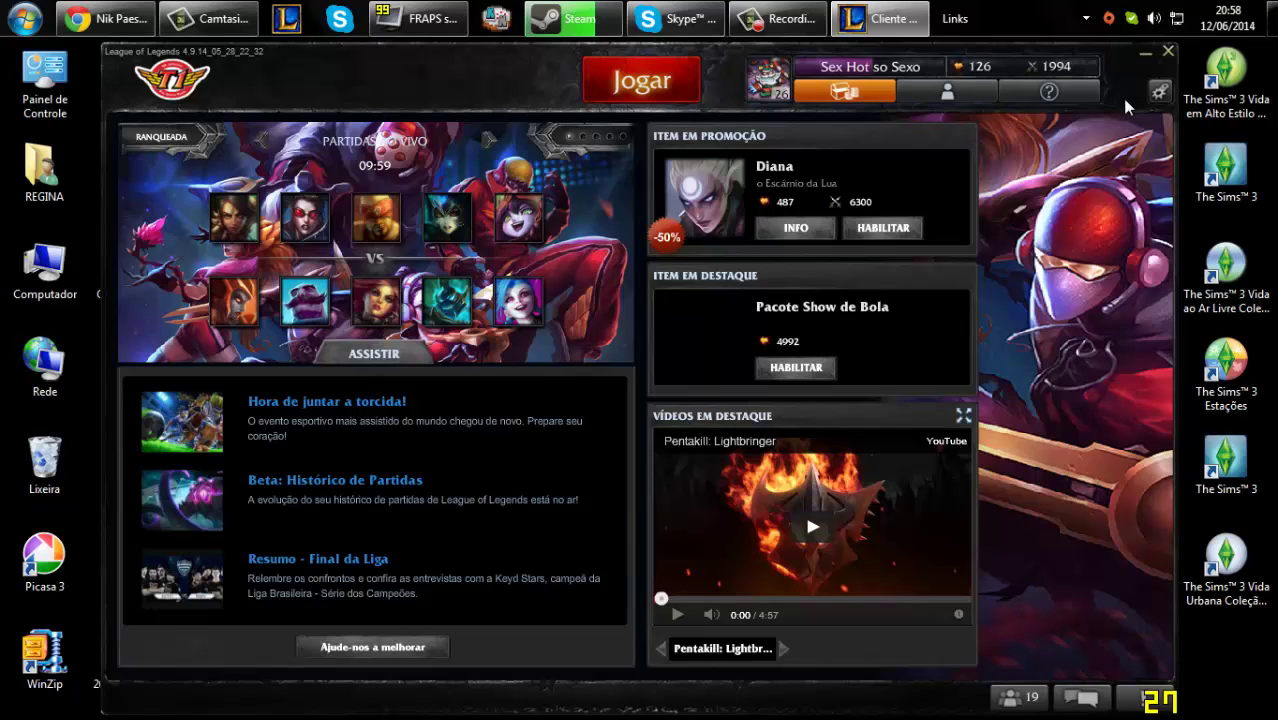
{"action": "mouse_move", "coordinate": [1055, 72]}
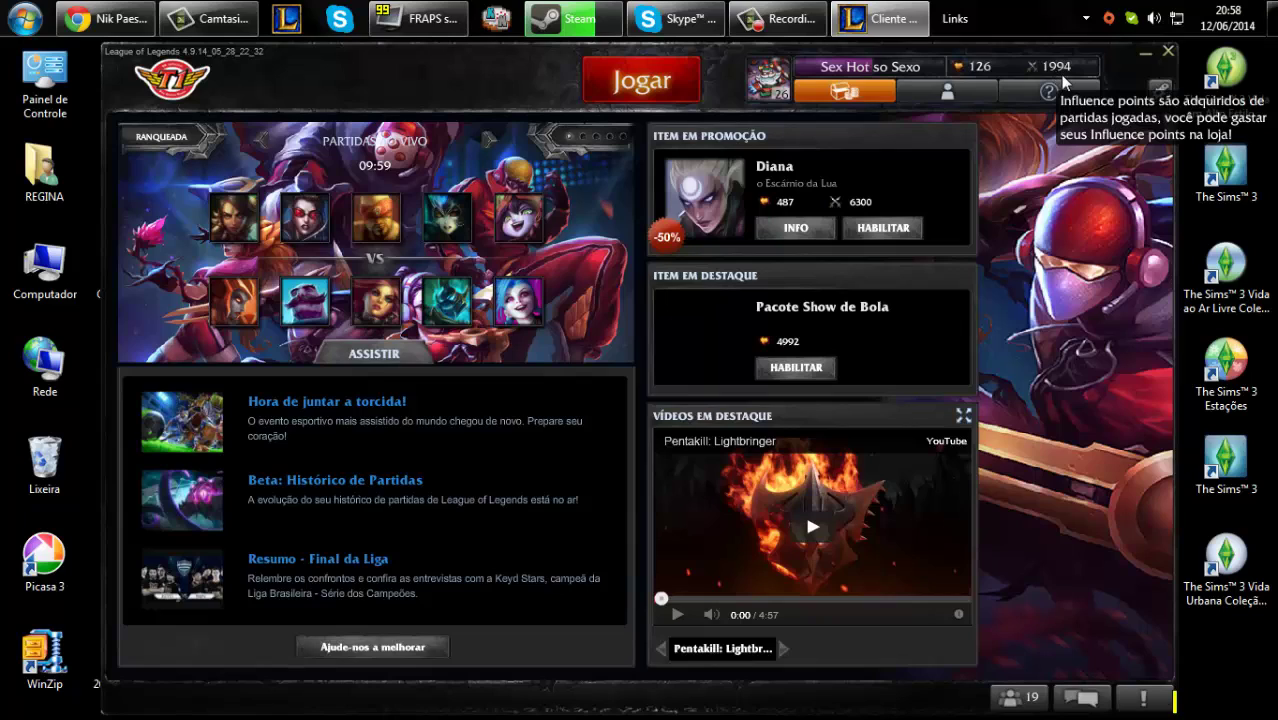